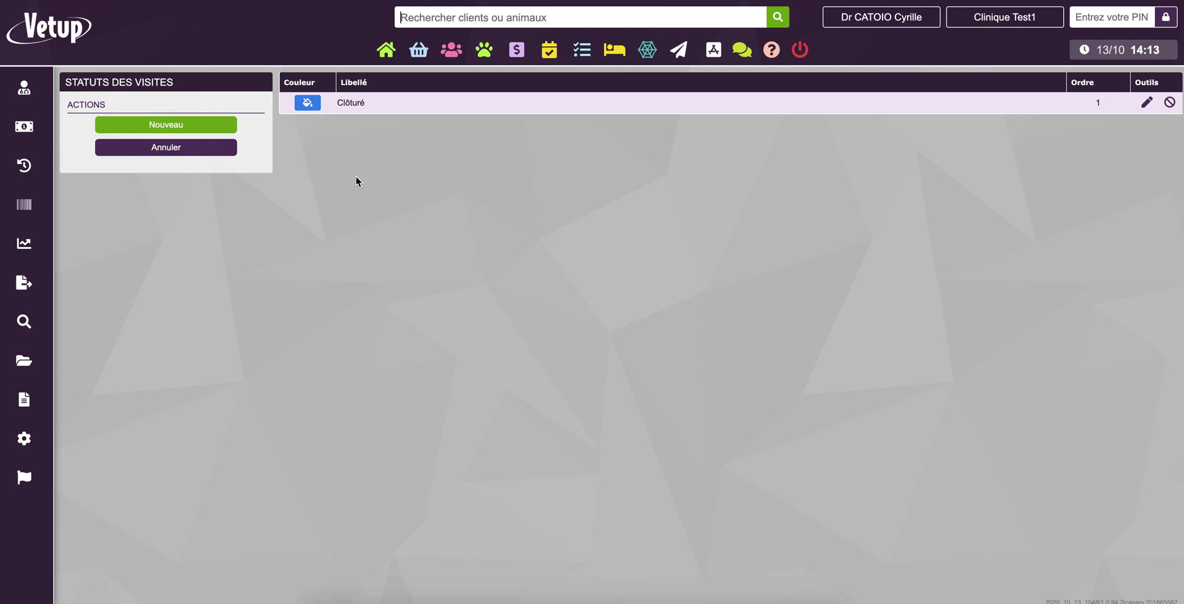
- Create a visit status labelled "A valider", keeping its display order at 0
{"action": "left_click", "coordinate": [190, 129]}
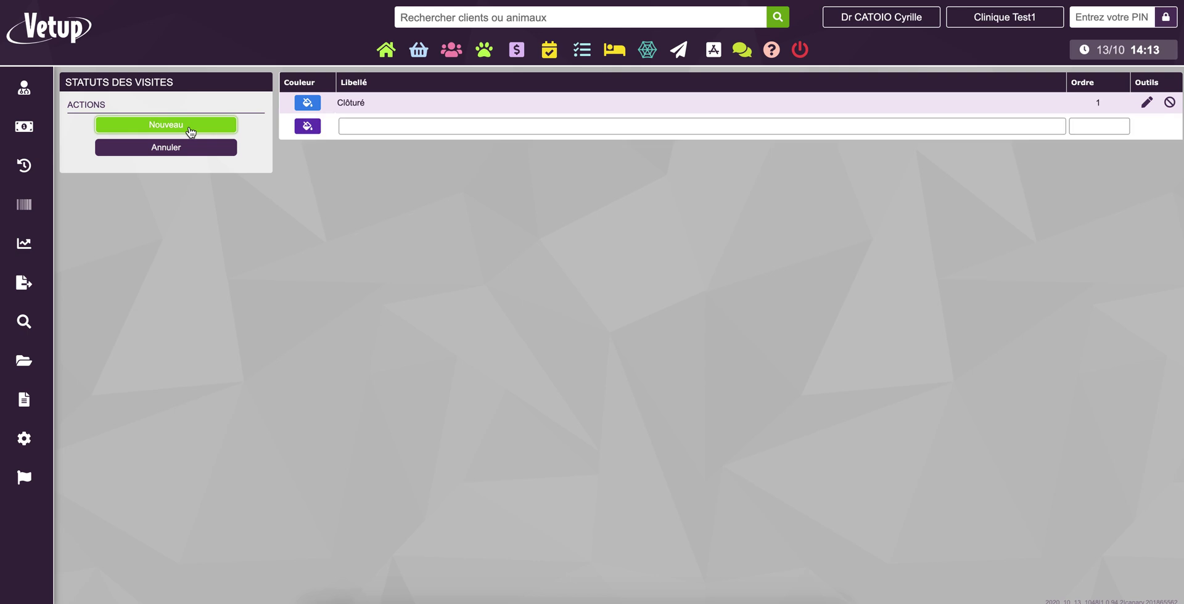
{"action": "type", "text": "A valider"}
{"action": "key", "text": "Return"}
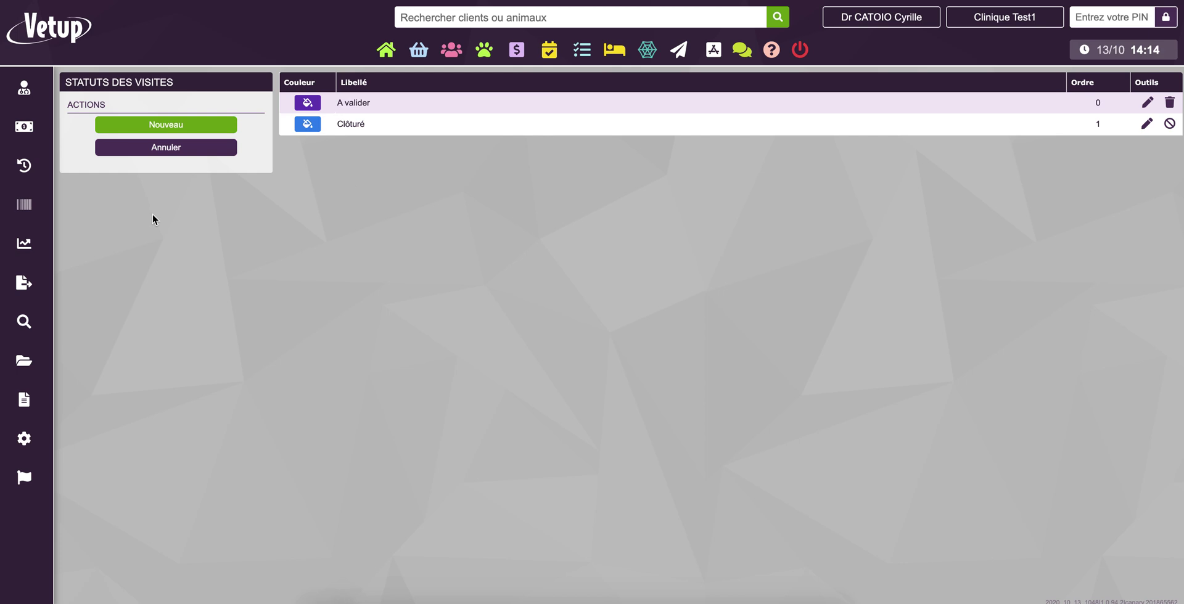
{"action": "left_click", "coordinate": [1099, 103]}
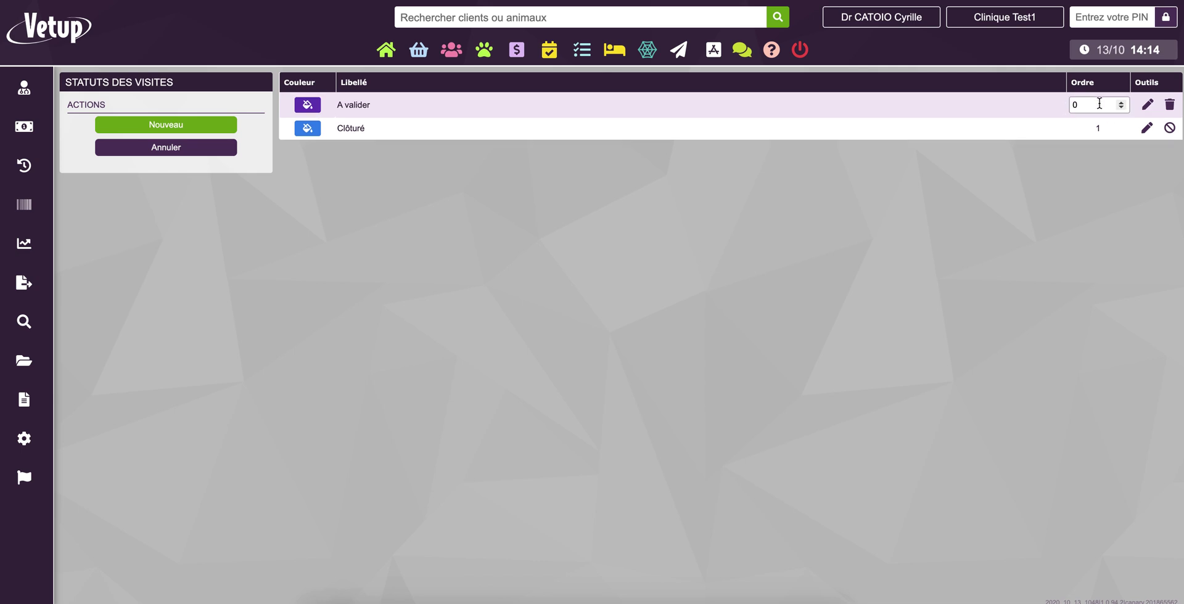
{"action": "left_click", "coordinate": [486, 193]}
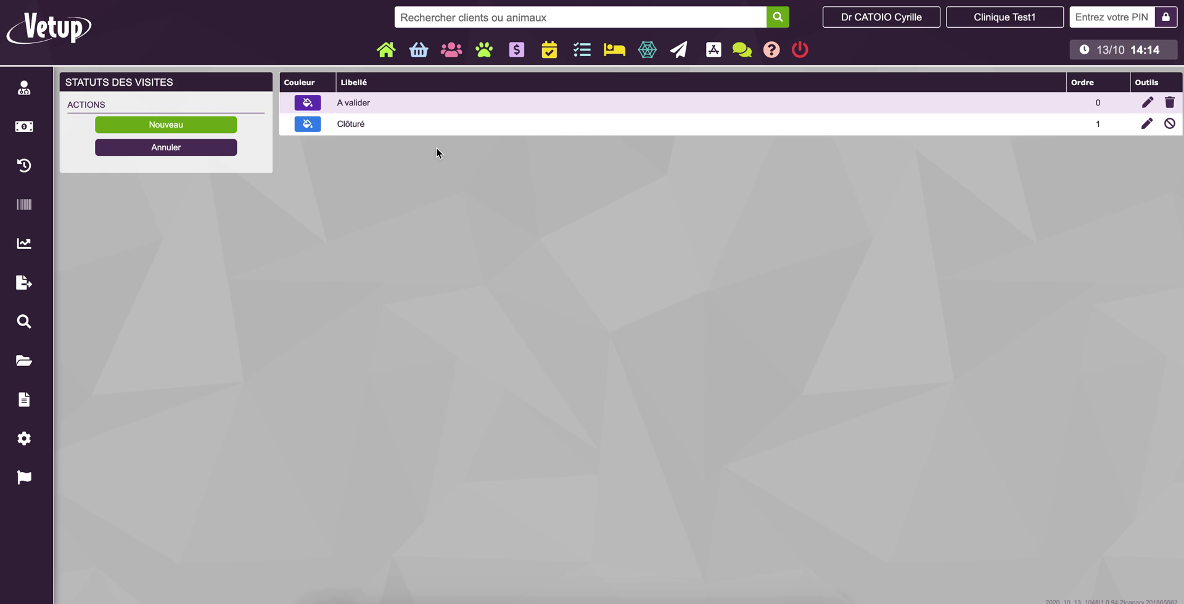
- Search for the client by first name and open the record of their dog Life is Peachy
{"action": "left_click", "coordinate": [484, 14]}
{"action": "type", "text": "jona"}
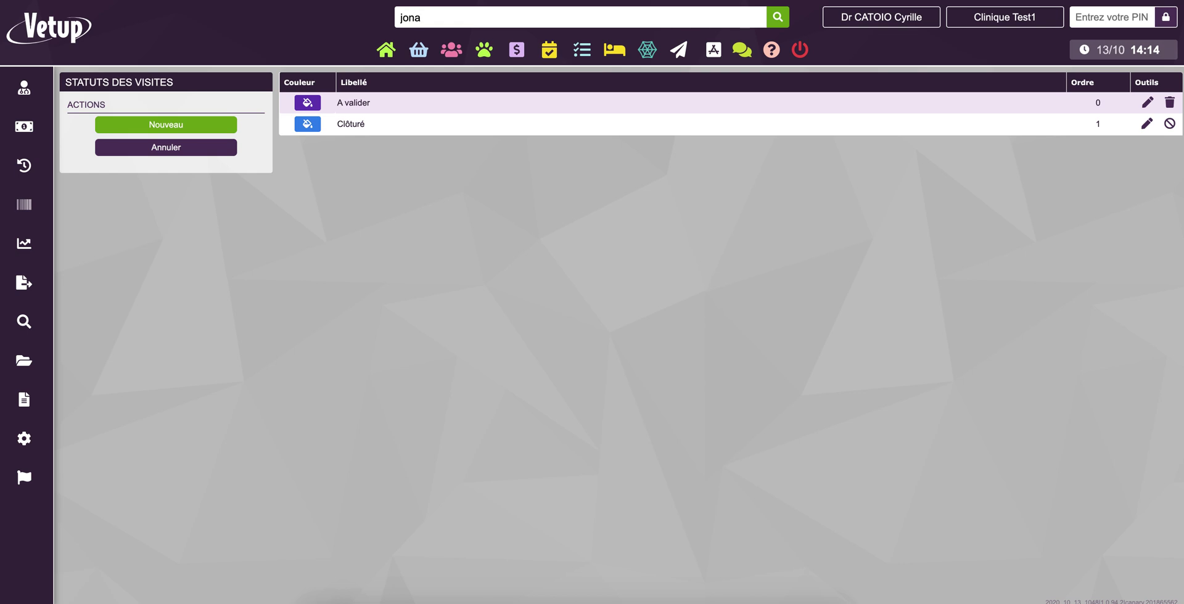
{"action": "left_click", "coordinate": [483, 34]}
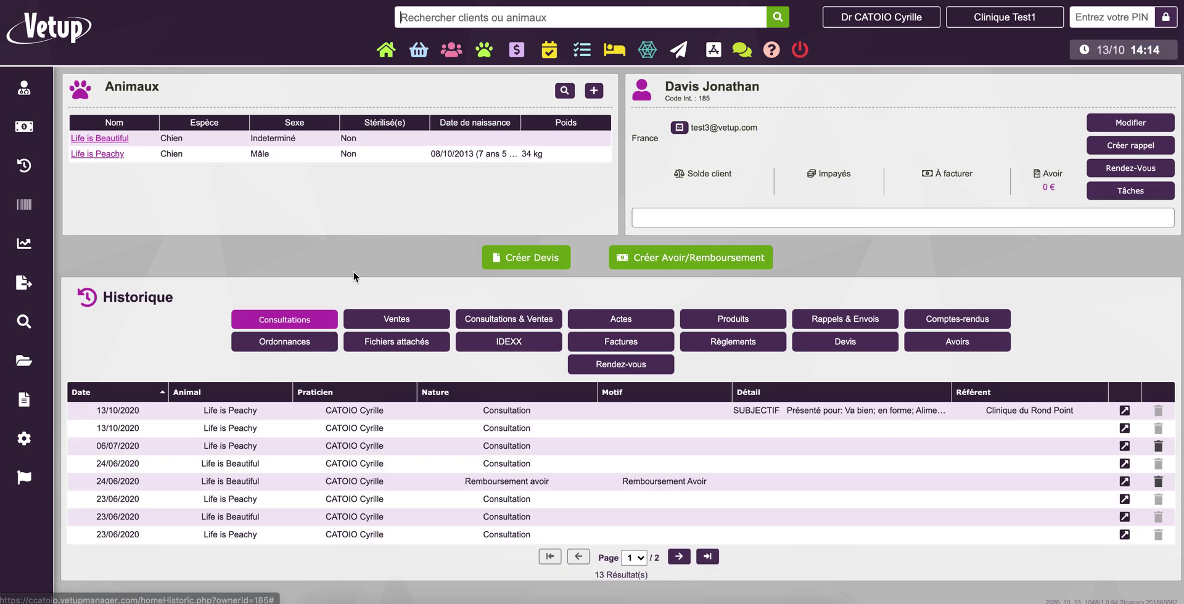
{"action": "left_click", "coordinate": [111, 155]}
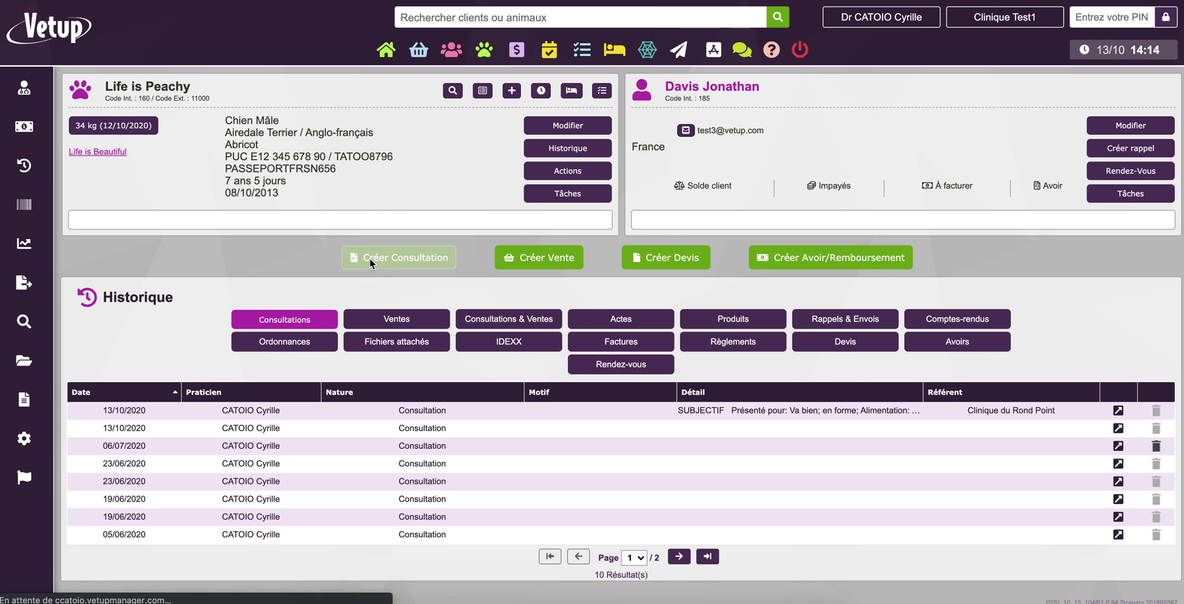
- Create a consultation for Life is Peachy and fill the medical exam with the pre-established template that starts with SUBJECTIF
{"action": "left_click", "coordinate": [368, 258]}
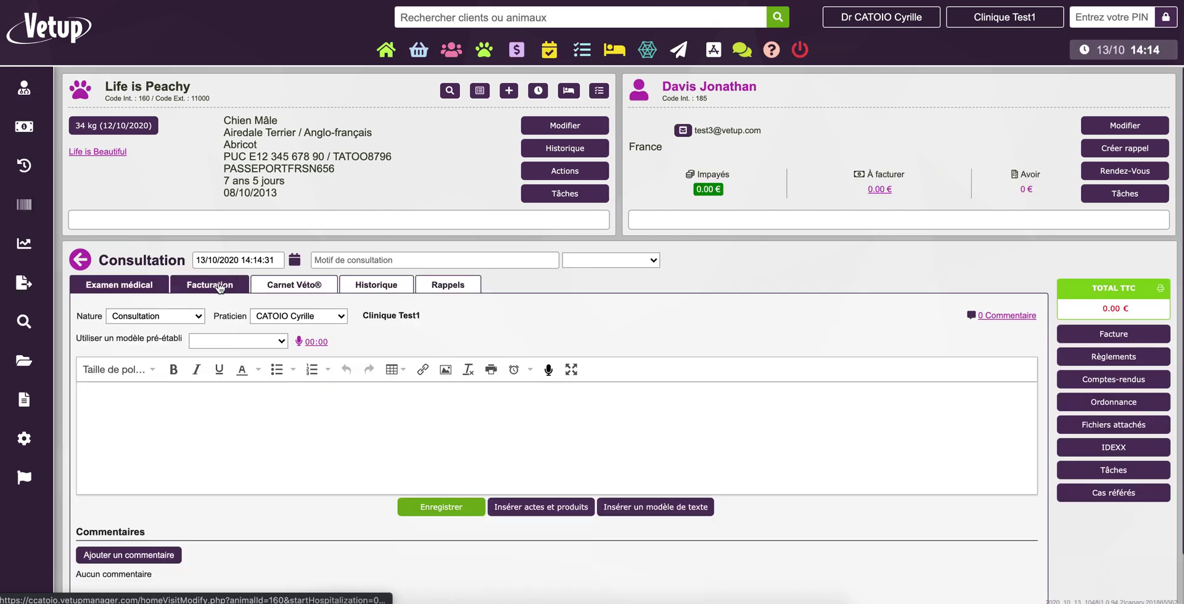
{"action": "left_click", "coordinate": [226, 341]}
{"action": "left_click", "coordinate": [228, 365]}
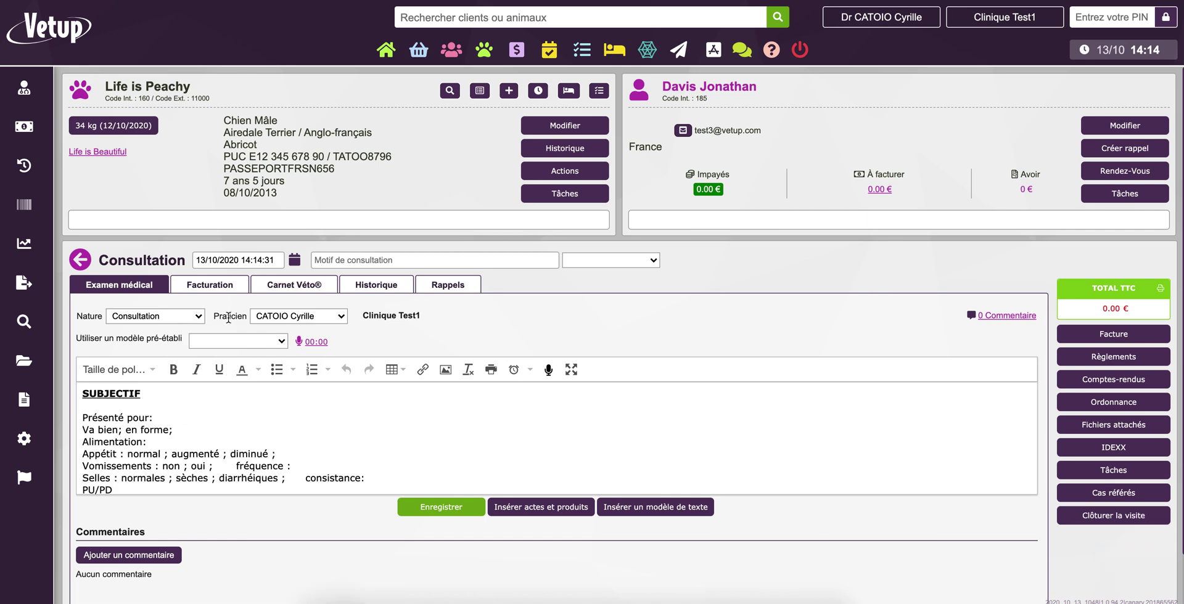
- Bill the CHP act in the consultation and delete the existing CHP reminders from other visits
{"action": "left_click", "coordinate": [209, 285]}
{"action": "left_click", "coordinate": [205, 308]}
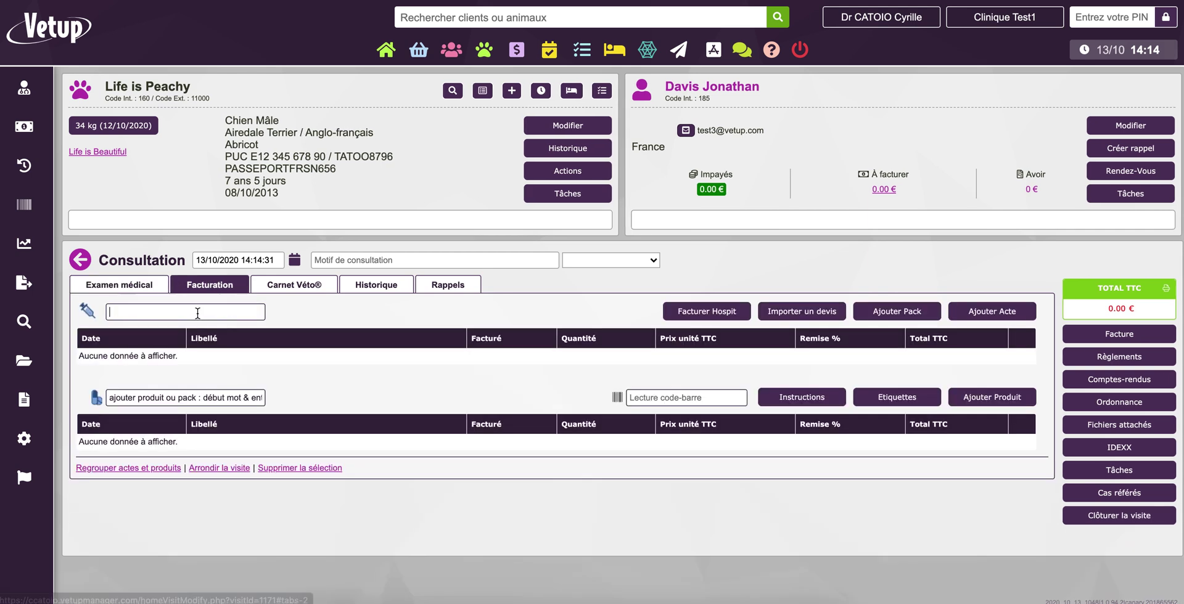
{"action": "type", "text": "chp"}
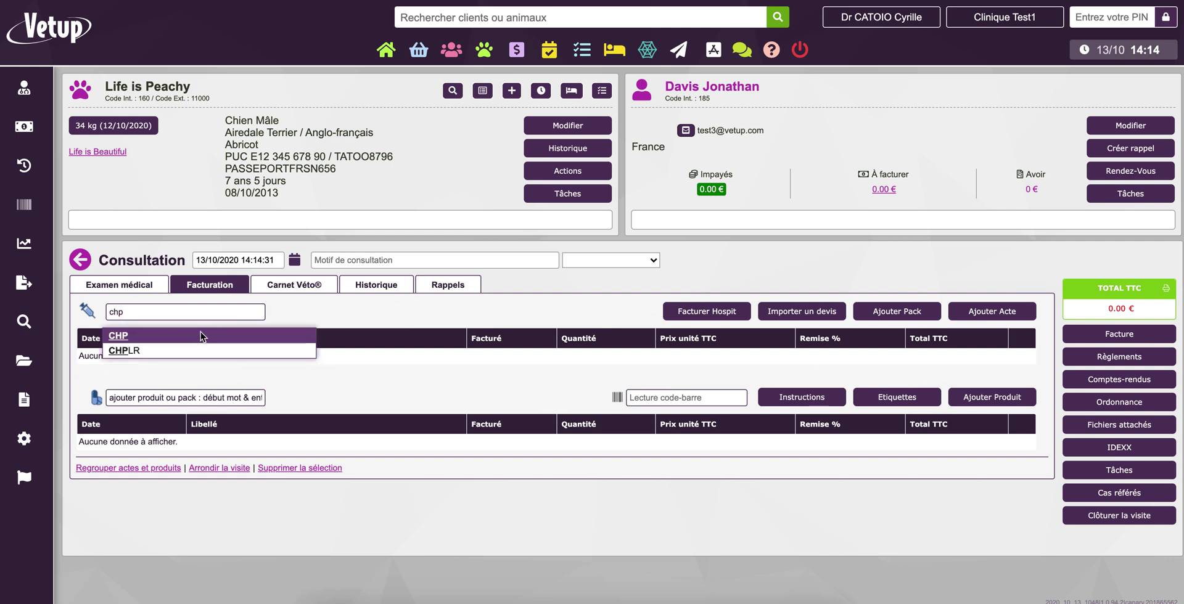
{"action": "left_click", "coordinate": [203, 337]}
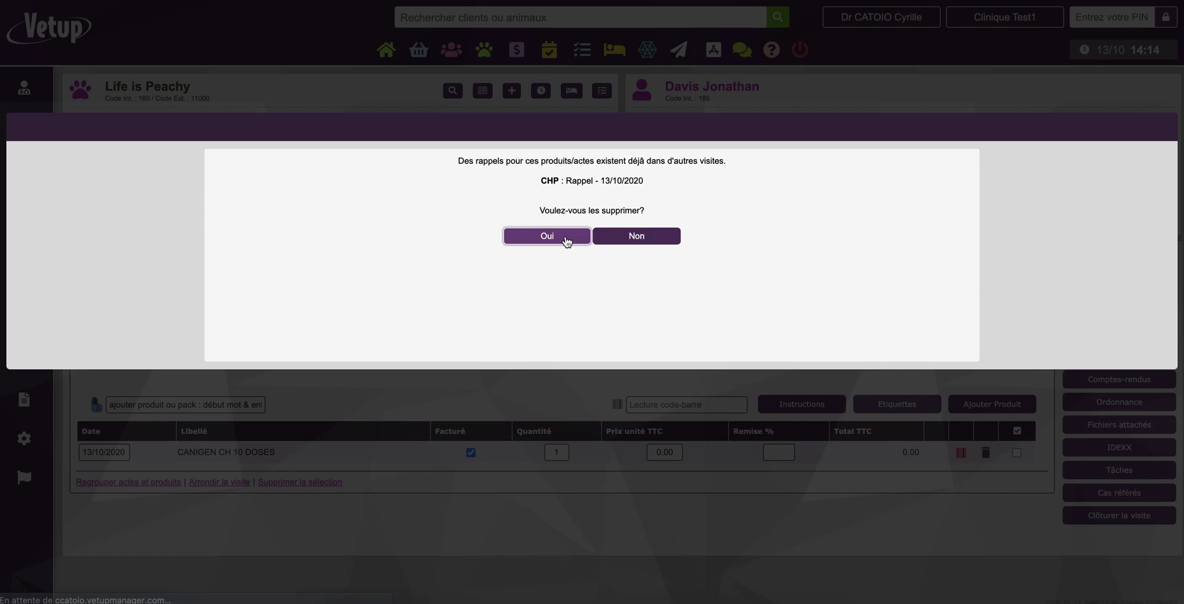
{"action": "left_click", "coordinate": [547, 237]}
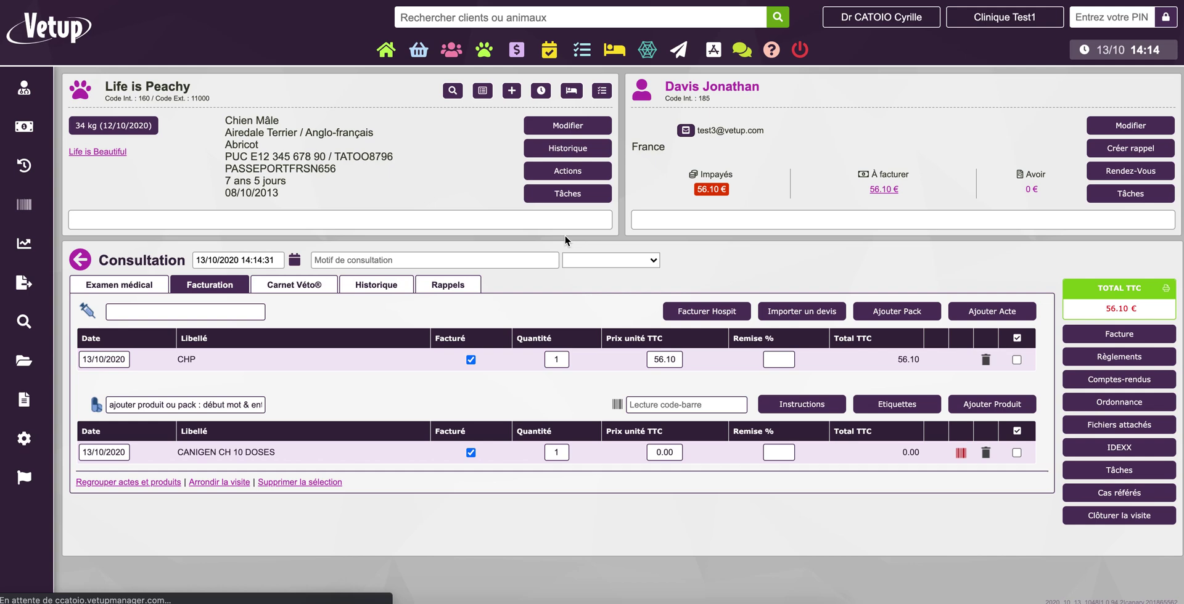
- Save the consultation's invoice and record its full 56.10 € payment by Carte Bancaire, accepting that invoice and visit become non-editable
{"action": "left_click", "coordinate": [1116, 337]}
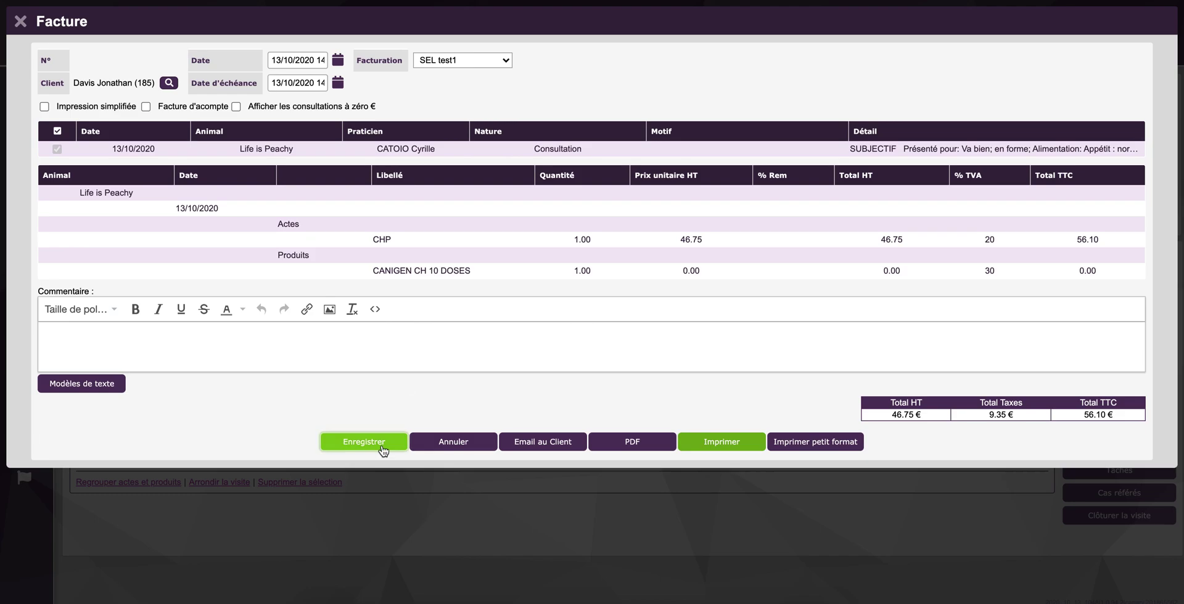
{"action": "left_click", "coordinate": [383, 445]}
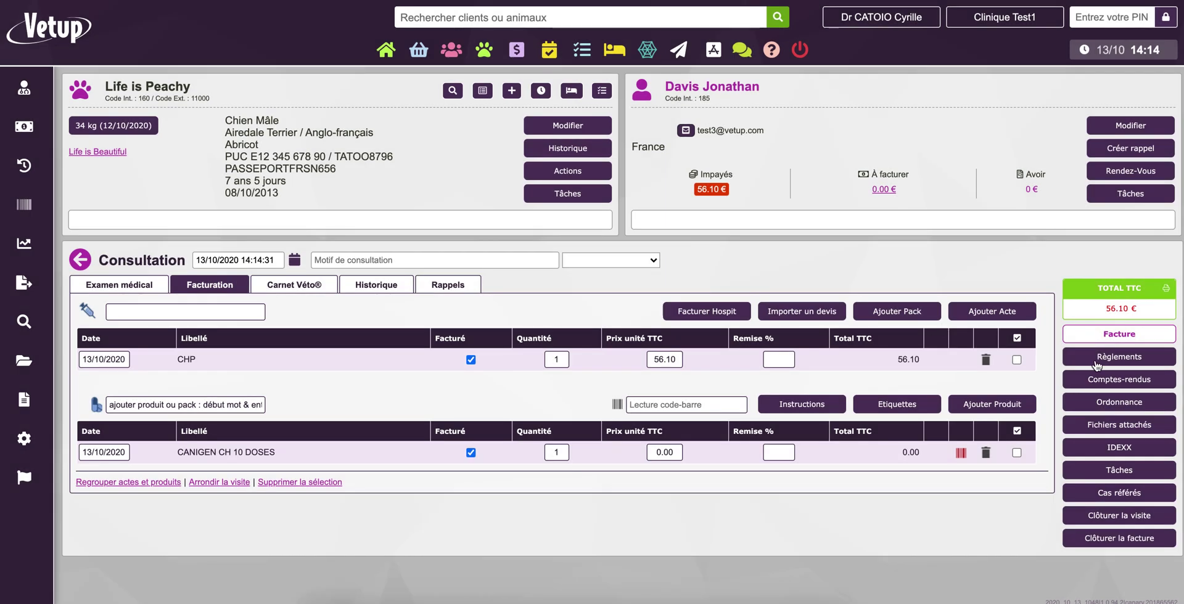
{"action": "left_click", "coordinate": [1097, 364]}
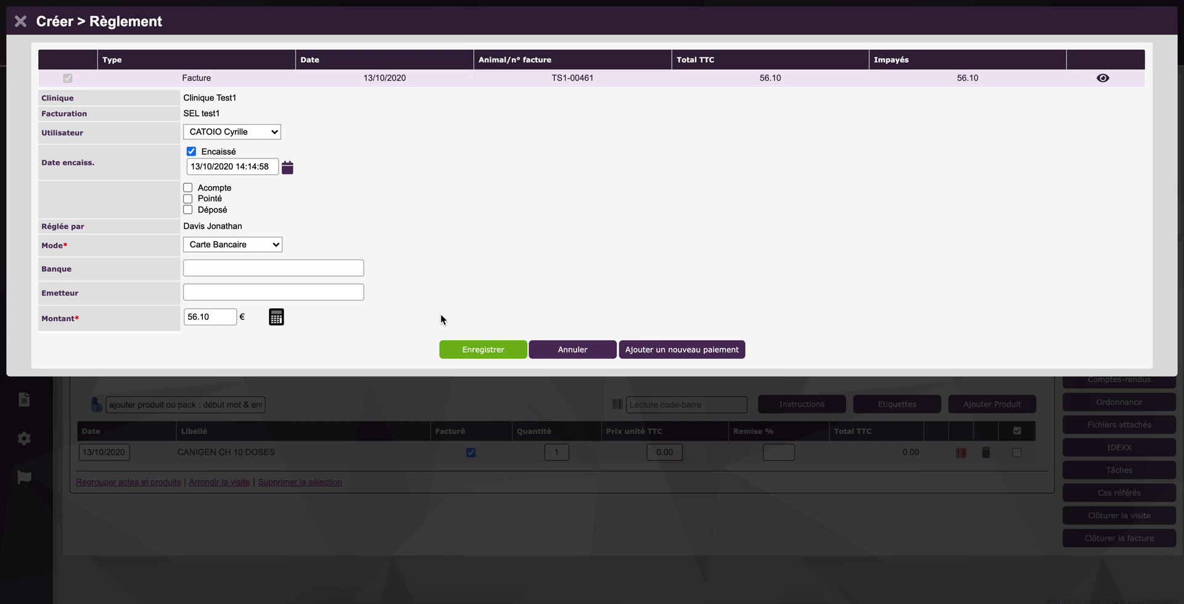
{"action": "left_click", "coordinate": [473, 350]}
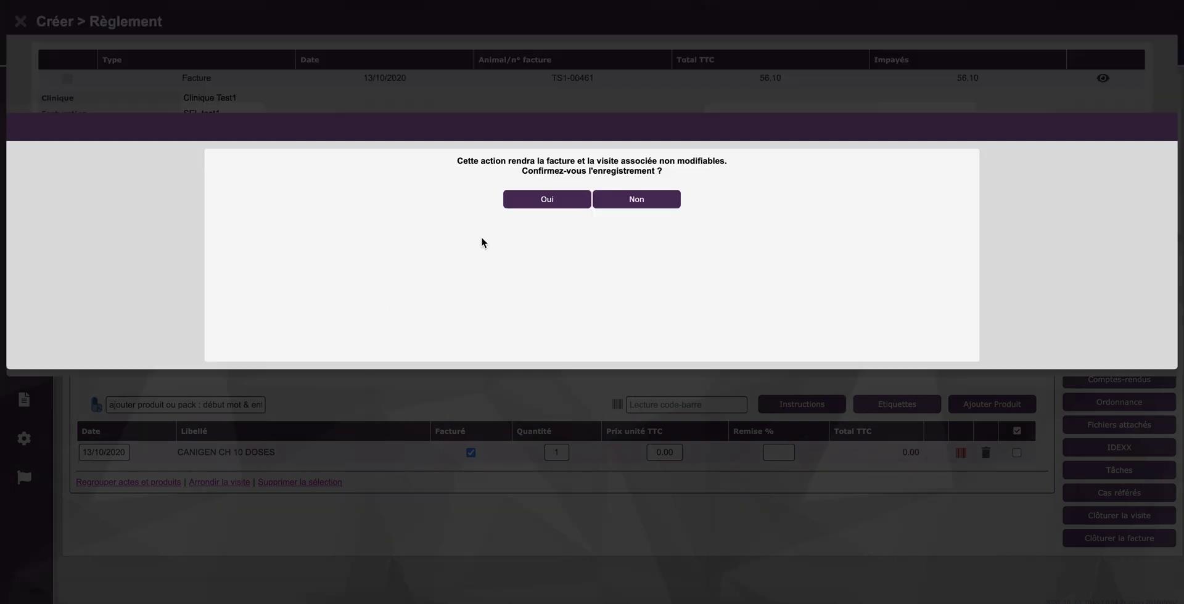
{"action": "left_click", "coordinate": [520, 208]}
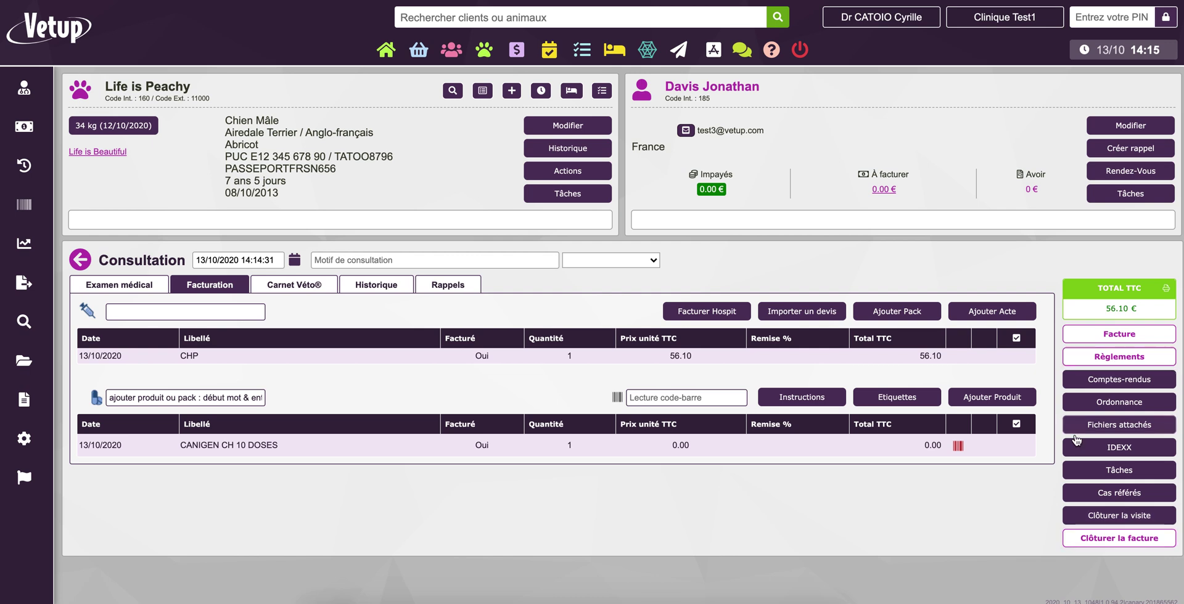
- Save a report based on the "Biopsie osseuse" model and a prescription for CANIGEN CH 10 DOSES in the consultation
{"action": "left_click", "coordinate": [1110, 381]}
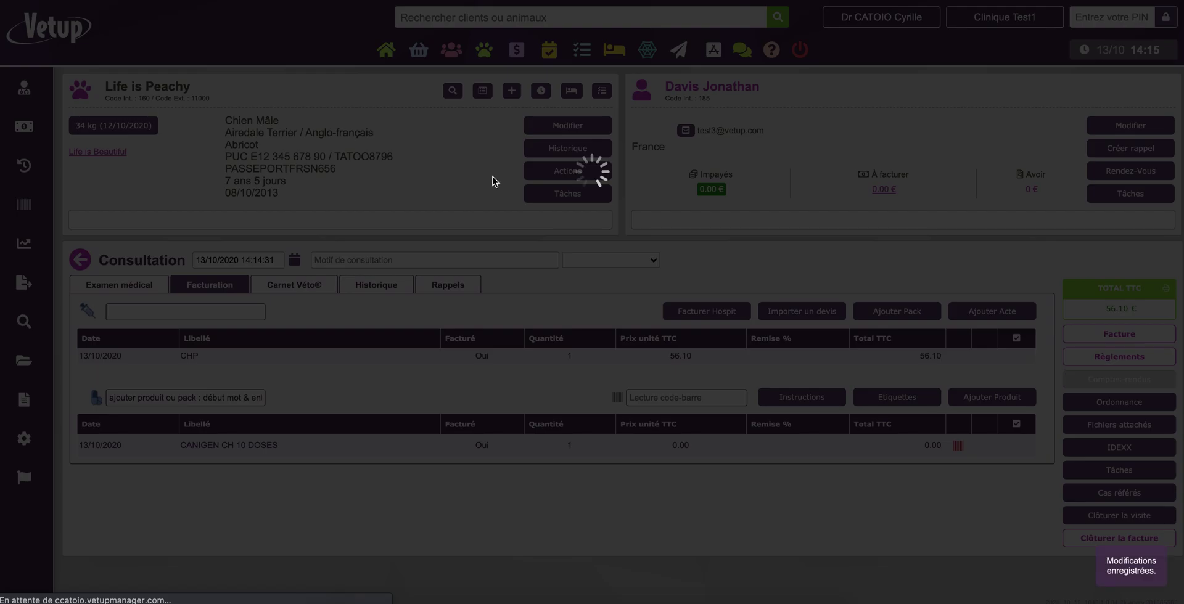
{"action": "left_click", "coordinate": [262, 83]}
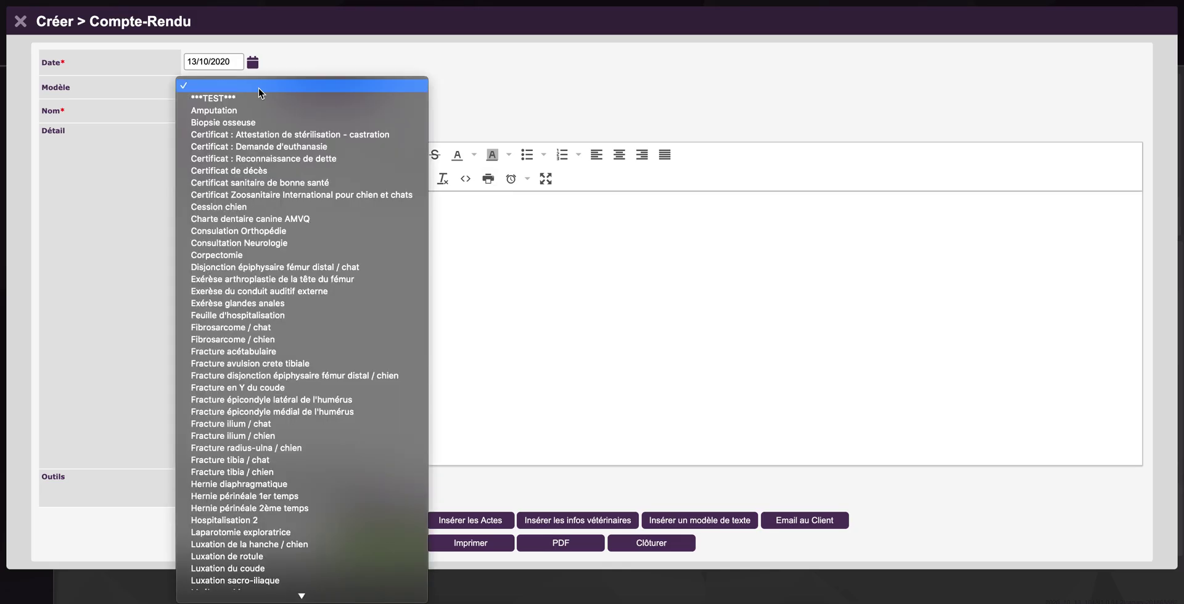
{"action": "left_click", "coordinate": [251, 119]}
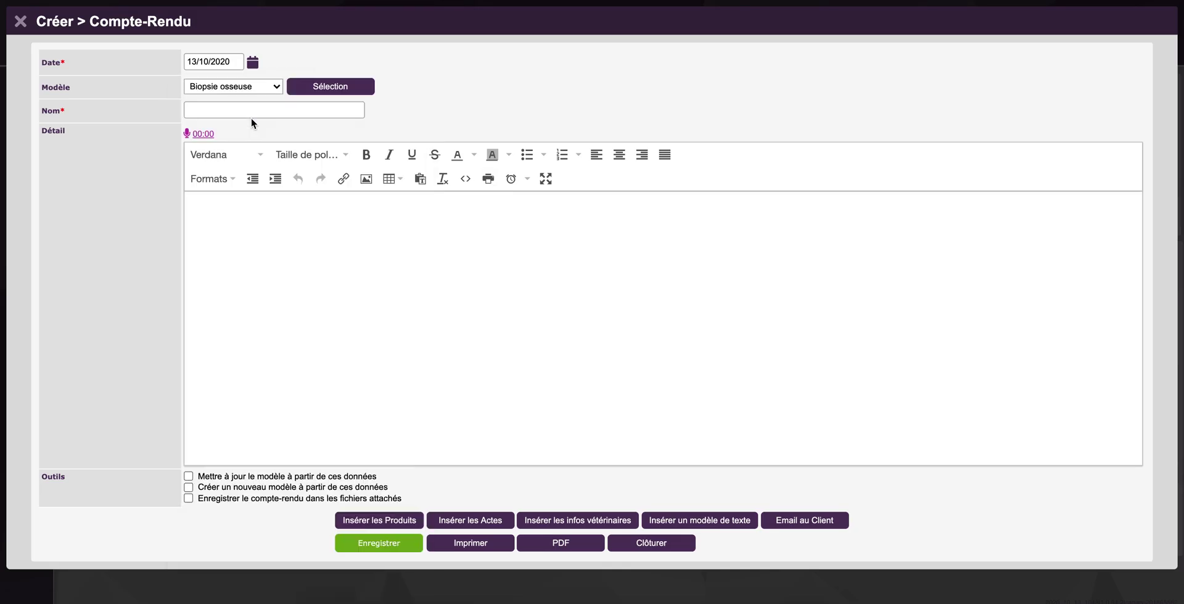
{"action": "left_click", "coordinate": [369, 548]}
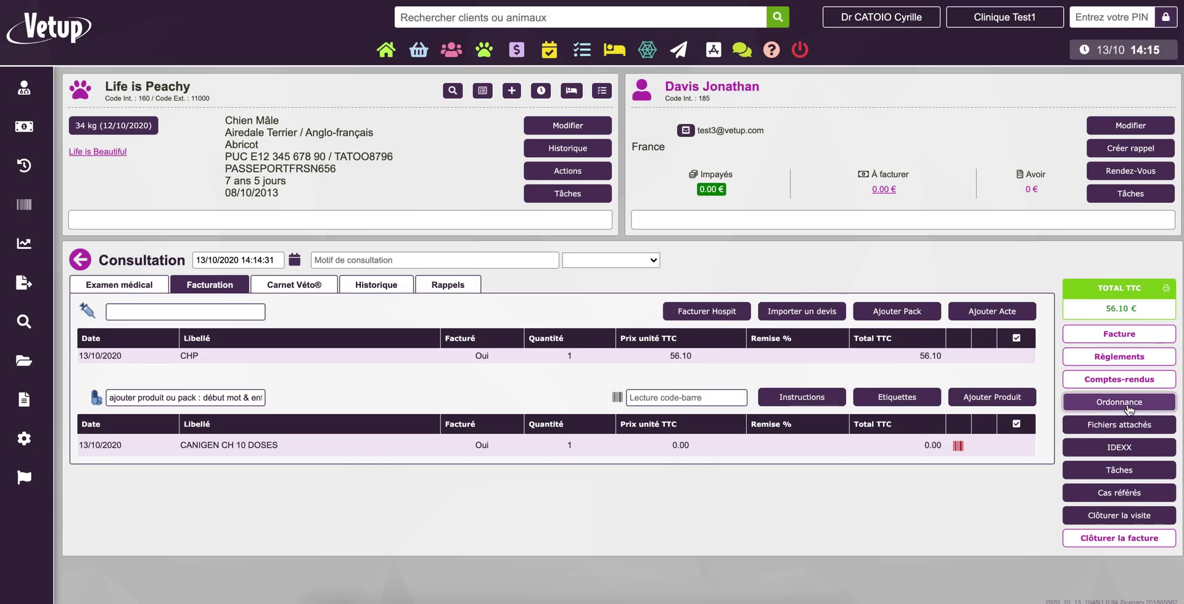
{"action": "left_click", "coordinate": [1128, 407]}
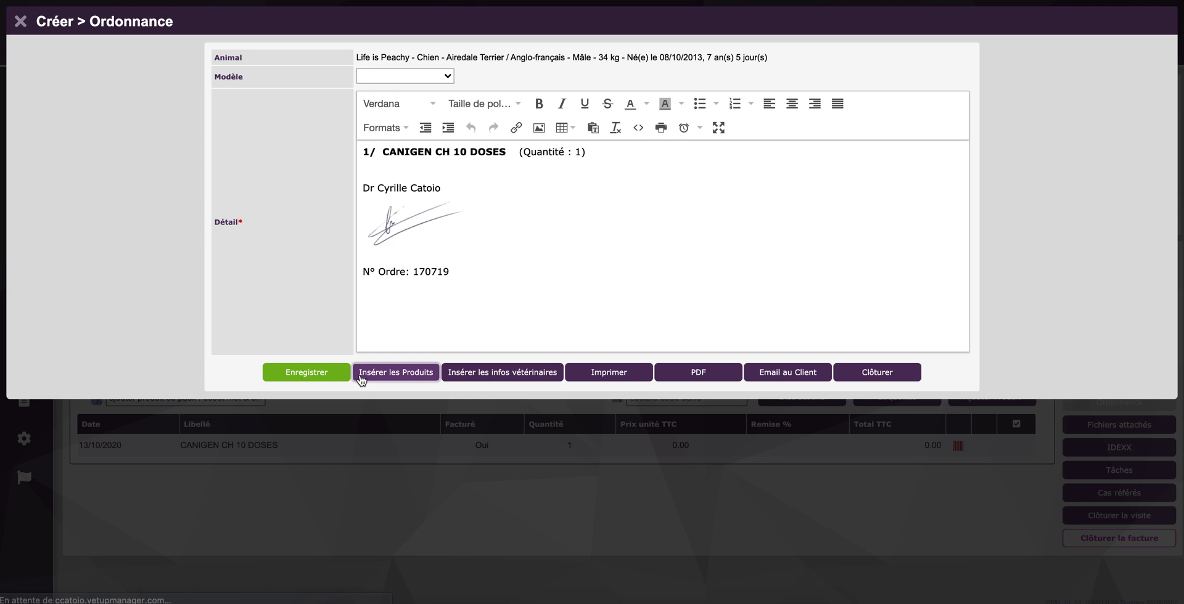
{"action": "left_click", "coordinate": [308, 375]}
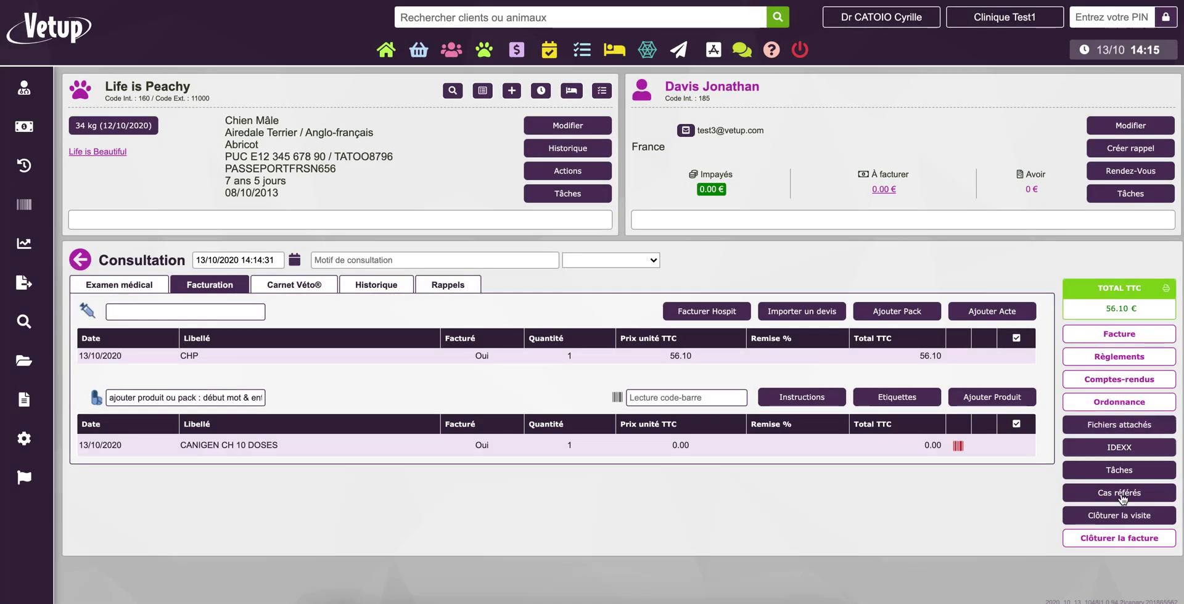
- Register the consultation as a case referred by the clinic Clinique du Rond Point
{"action": "left_click", "coordinate": [1104, 495]}
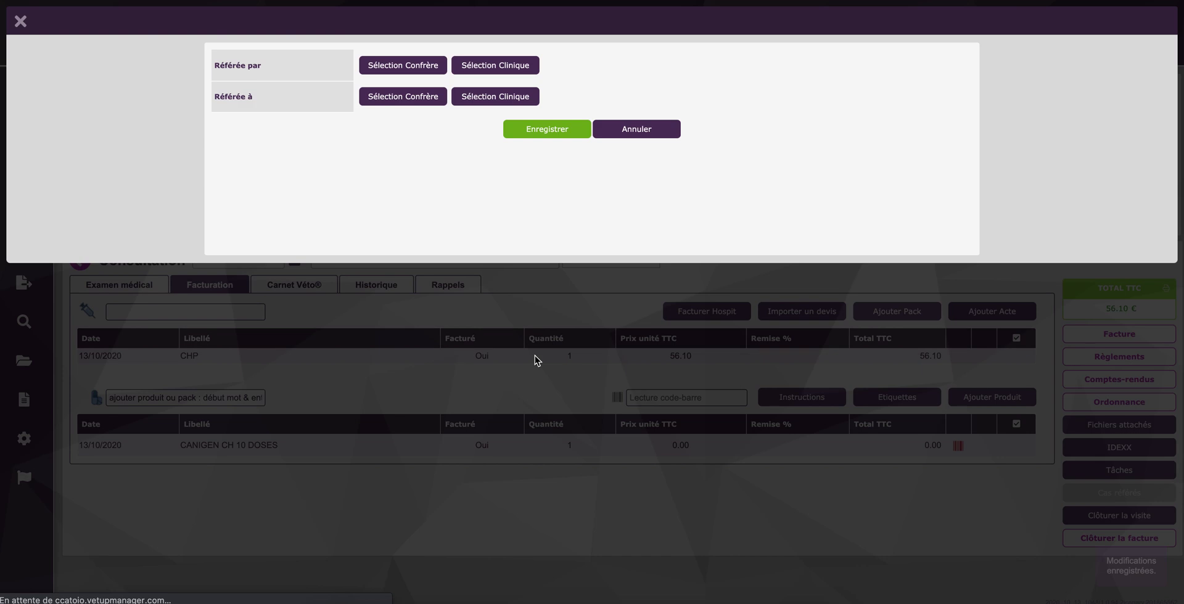
{"action": "left_click", "coordinate": [479, 64]}
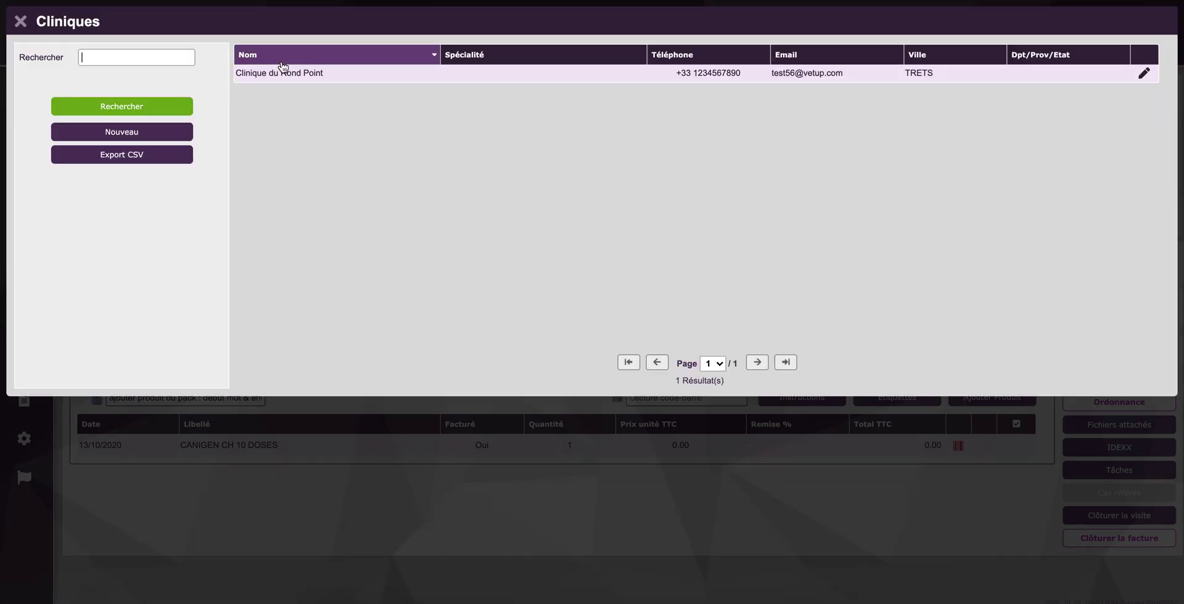
{"action": "left_click", "coordinate": [278, 71]}
{"action": "left_click", "coordinate": [533, 129]}
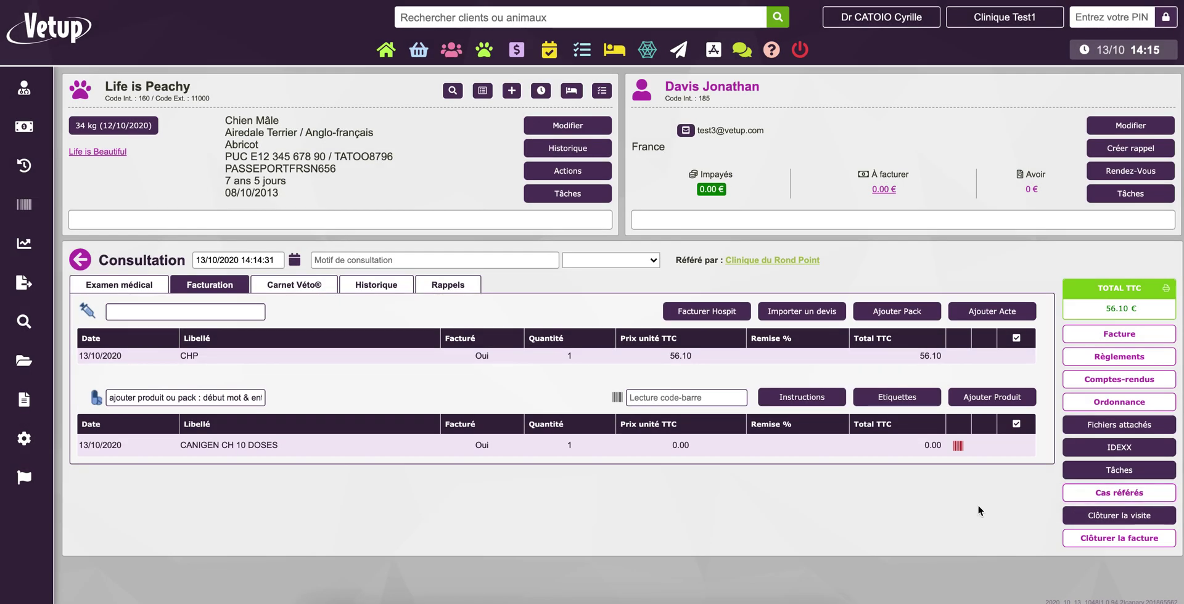
- Close the visit, emailing reports to the referrer and client plus invoice and prescriptions to the client, and return to the animal's history
{"action": "left_click", "coordinate": [1121, 521]}
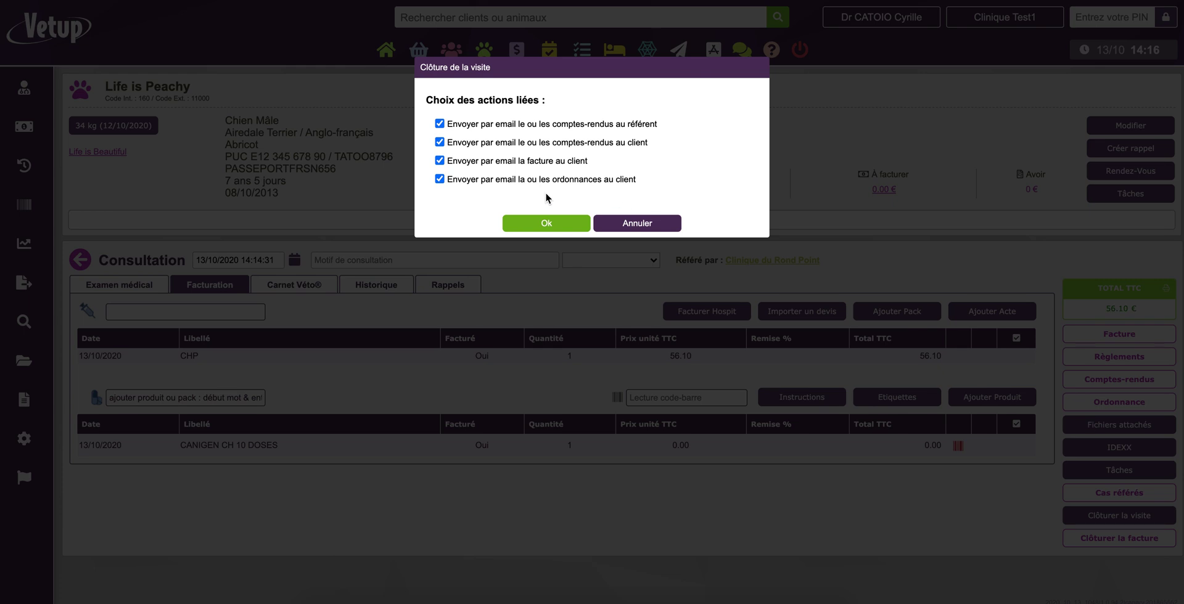
{"action": "left_click", "coordinate": [539, 226]}
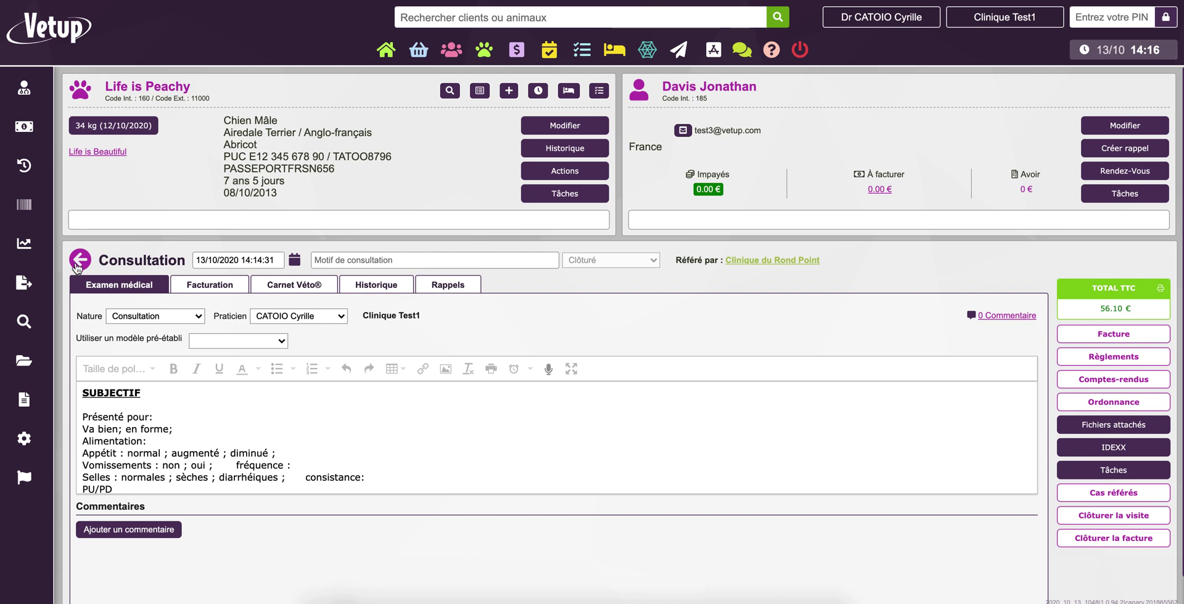
{"action": "left_click", "coordinate": [78, 264]}
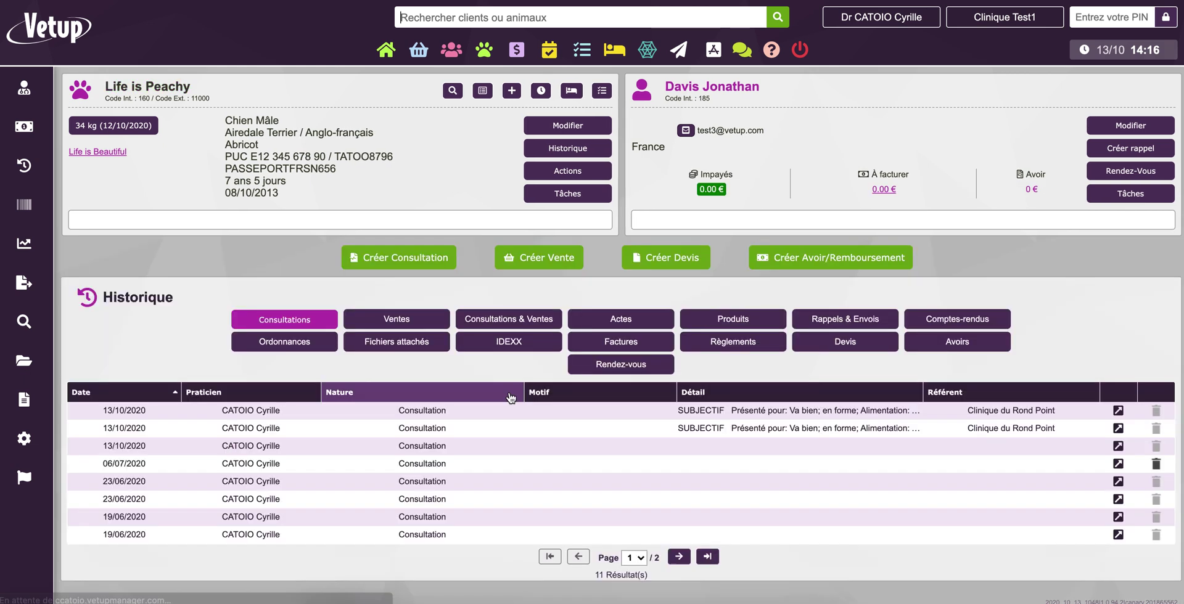
- Open the animal's 06/07/2020 consultation and set its visit status to "A valider"
{"action": "left_click", "coordinate": [413, 469]}
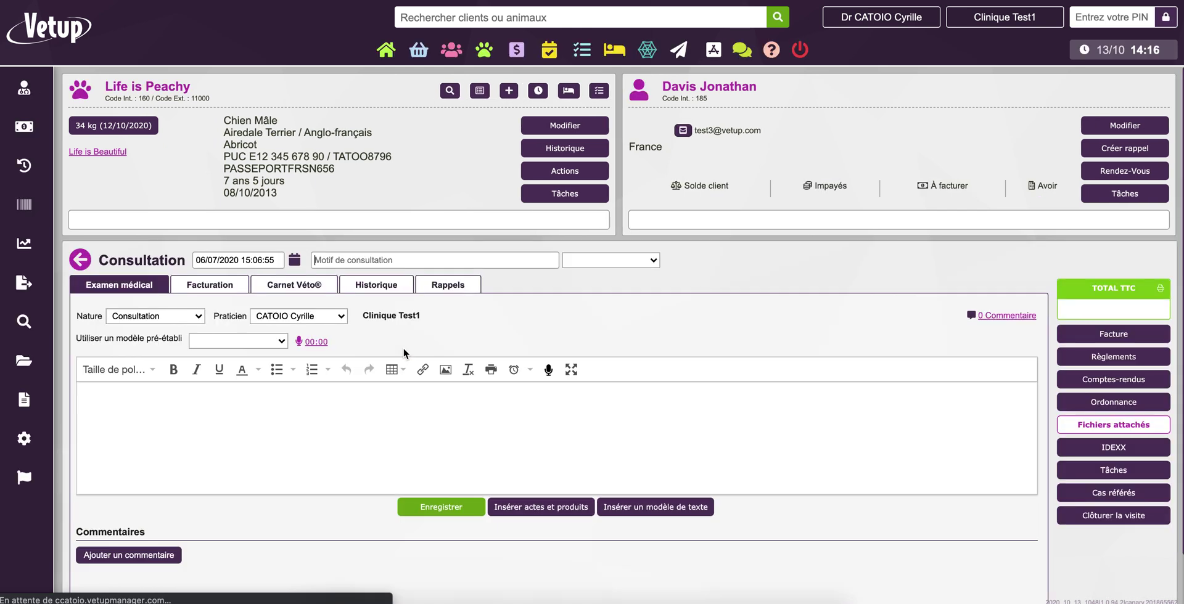
{"action": "left_click", "coordinate": [627, 261]}
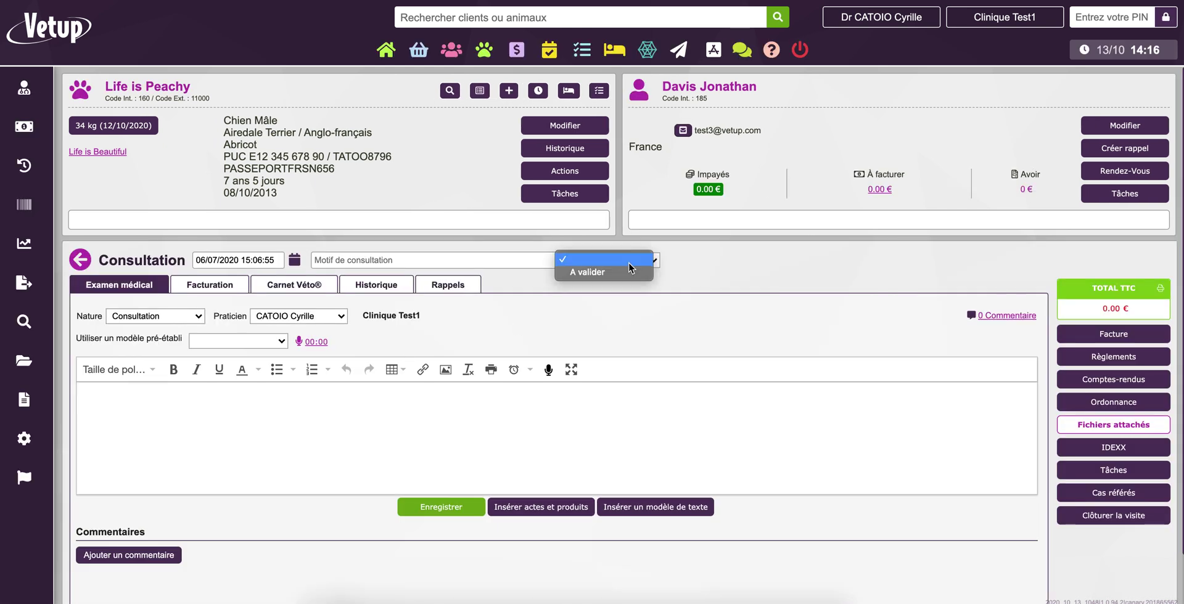
{"action": "left_click", "coordinate": [578, 272]}
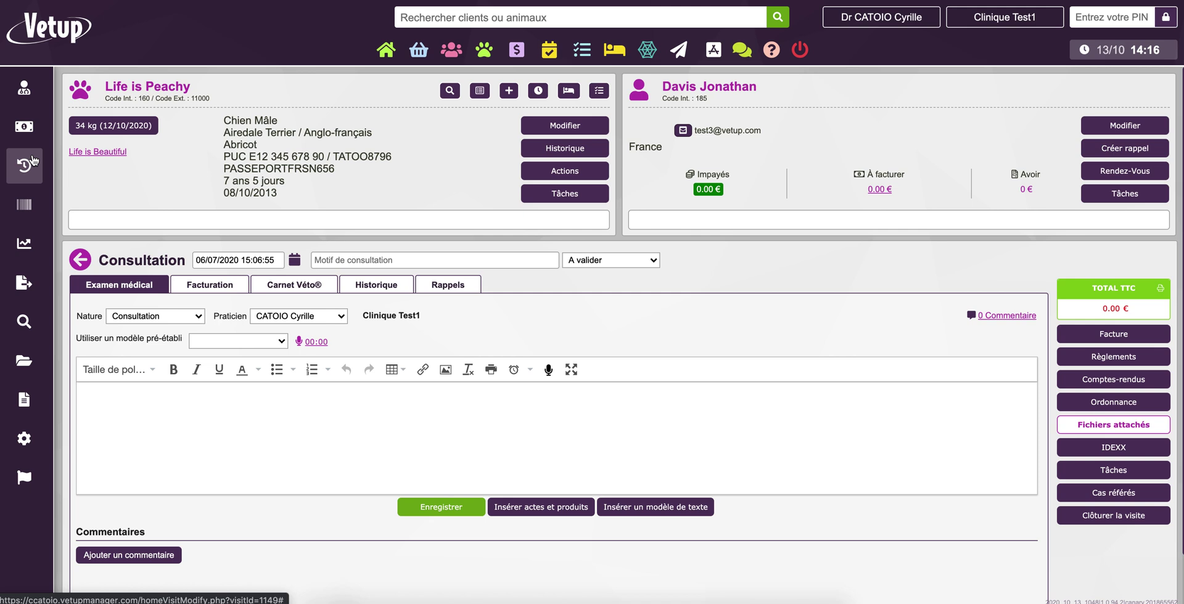
- Open the clinic's consultation history to check the status of each visit
{"action": "left_click", "coordinate": [23, 167]}
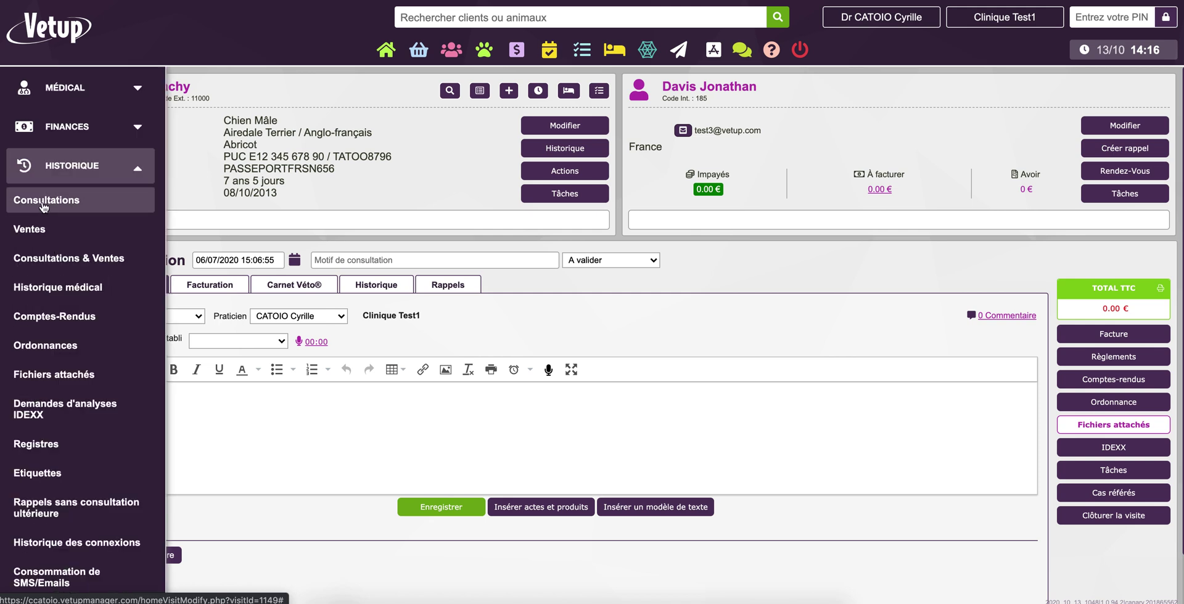
{"action": "left_click", "coordinate": [47, 199]}
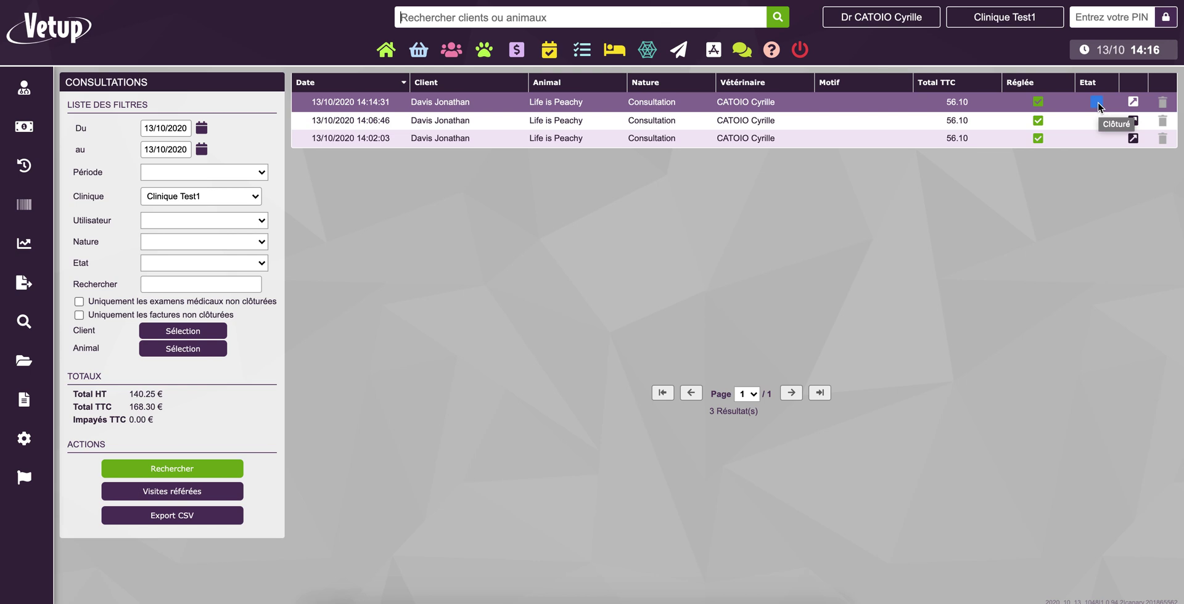
- Filter the clinic's consultation history to the period "Cette année" and check the status of the 06/07/2020 visit
{"action": "left_click", "coordinate": [167, 168]}
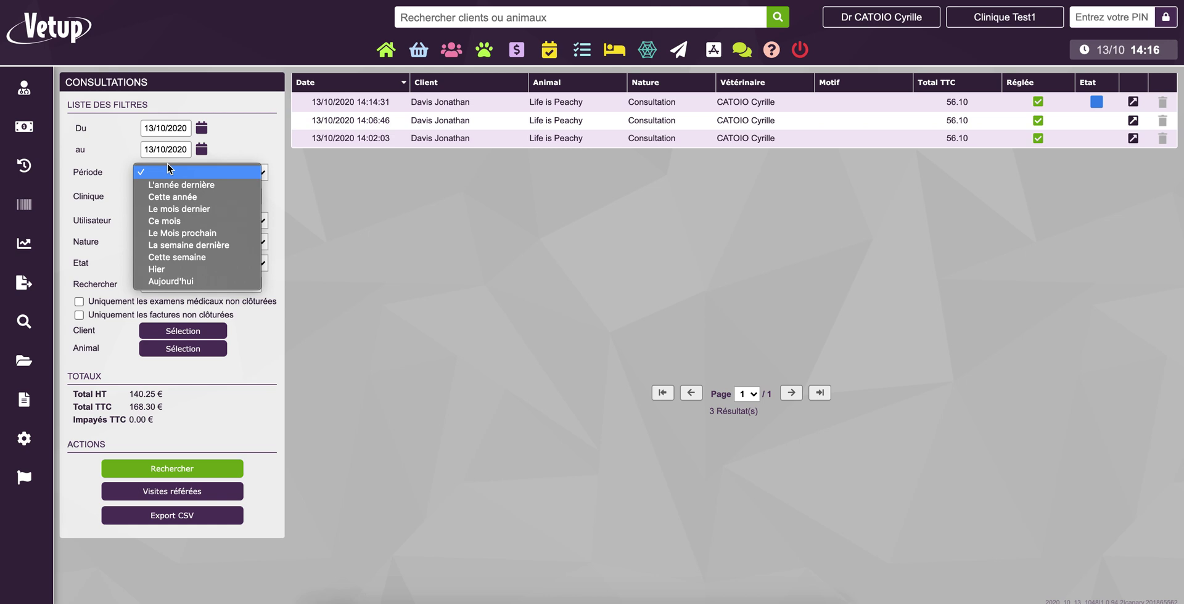
{"action": "left_click", "coordinate": [169, 197]}
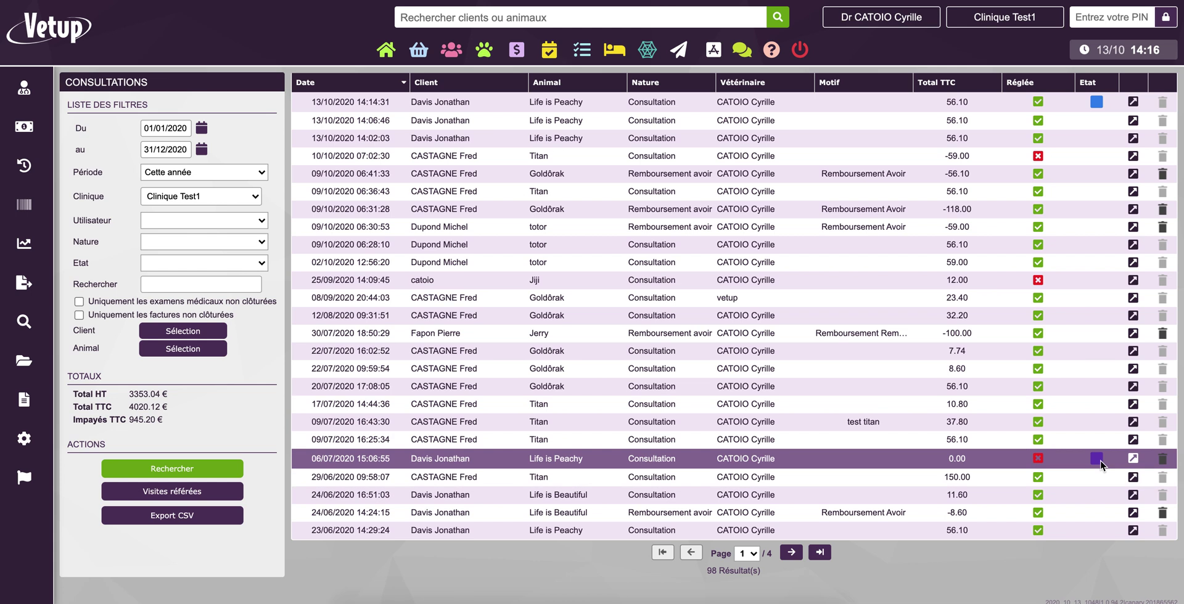
{"action": "mouse_move", "coordinate": [1102, 466]}
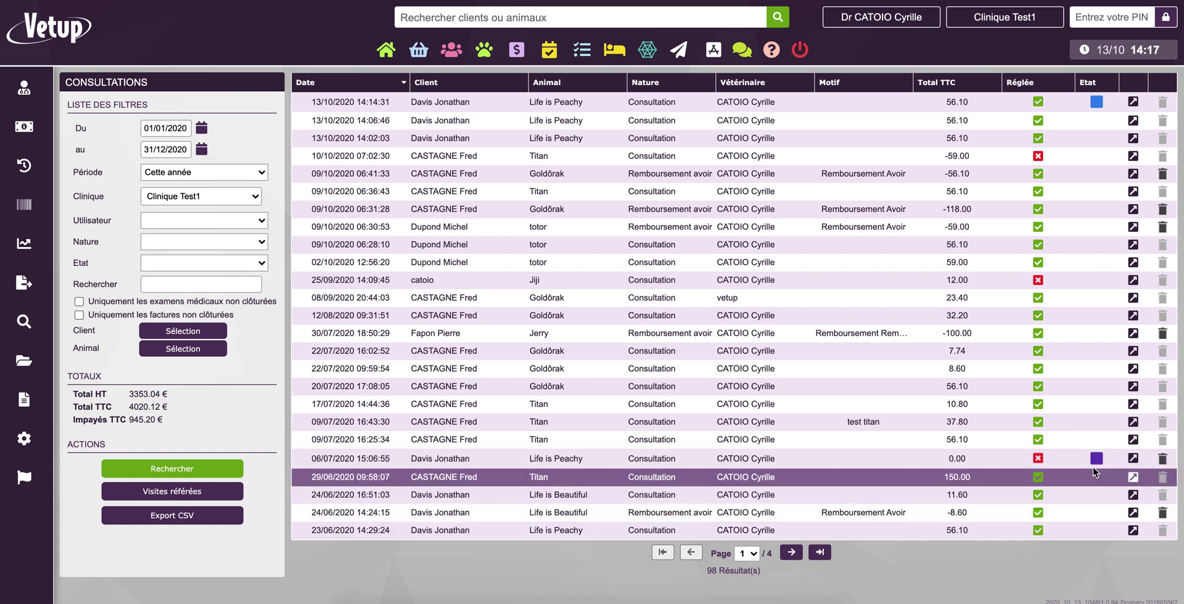
- Open the 06/07/2020 consultation from the history and close its visit without selecting any linked email action
{"action": "left_click", "coordinate": [584, 455]}
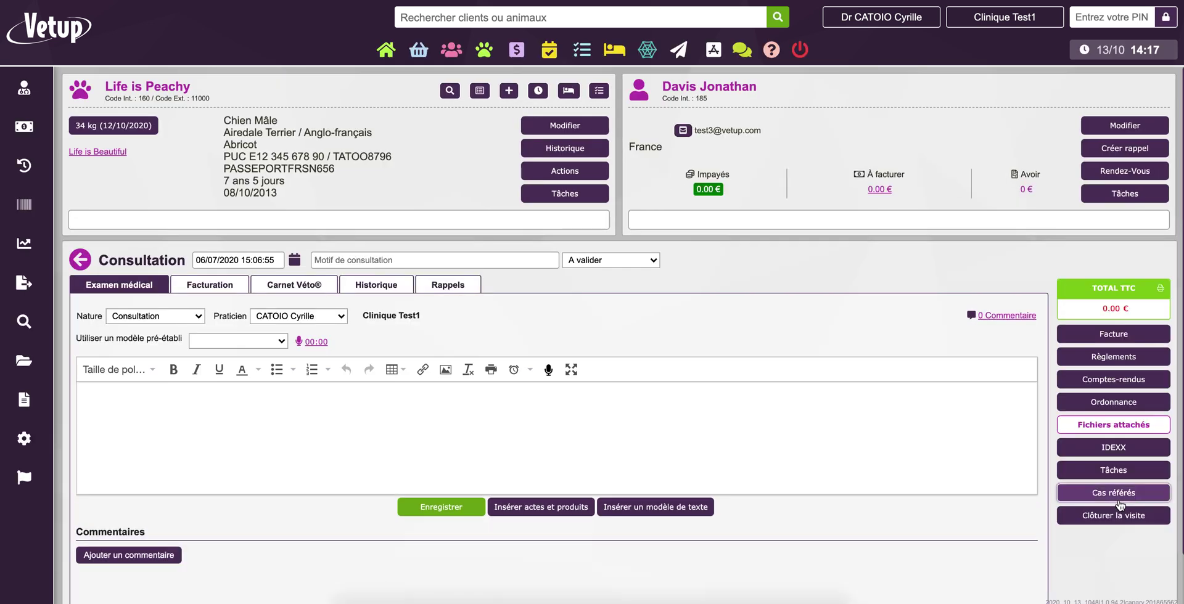
{"action": "left_click", "coordinate": [1114, 516]}
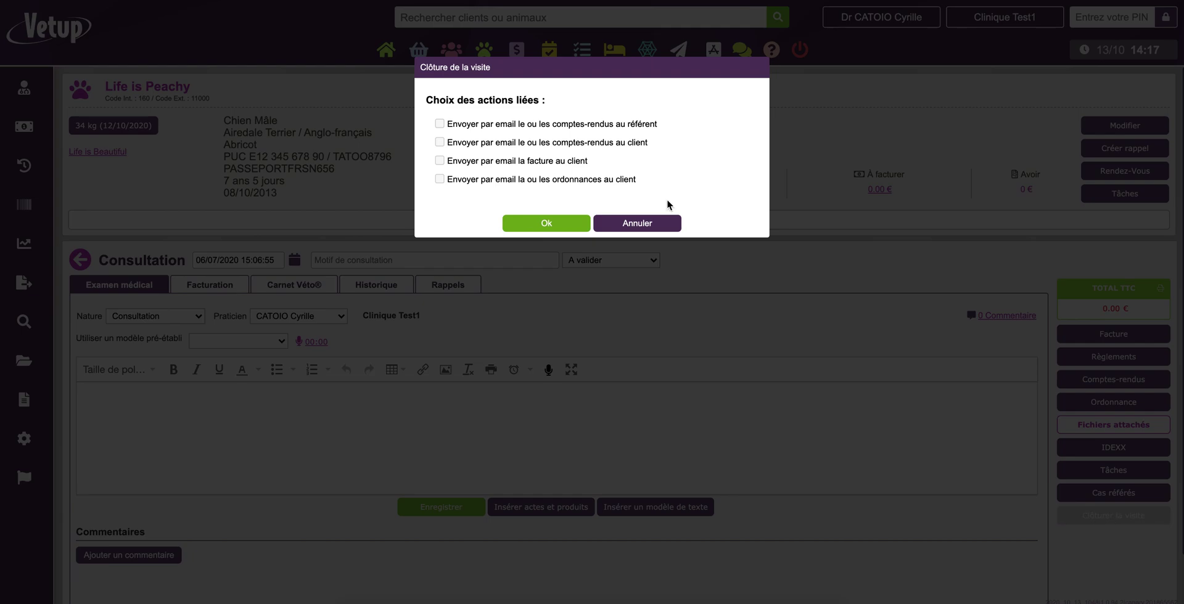
{"action": "left_click", "coordinate": [561, 229]}
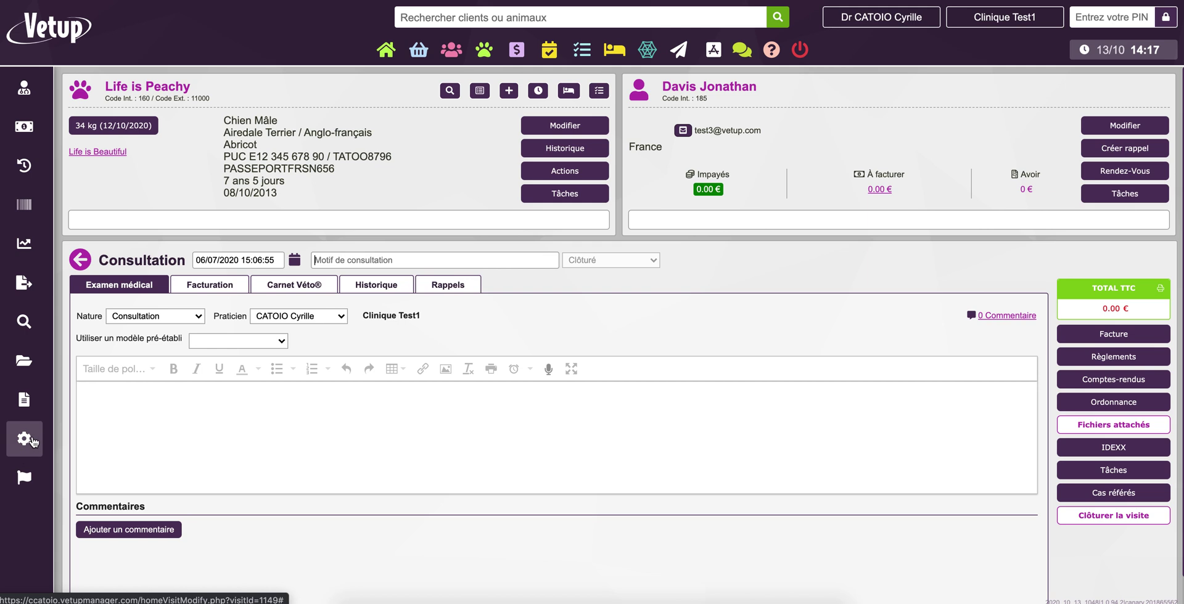
- Open the "Envois emails" settings to review the email templates assigned to reports, referrer reports, prescriptions and invoices
{"action": "mouse_move", "coordinate": [32, 441]}
{"action": "scroll", "coordinate": [33, 439], "scroll_direction": "down", "scroll_amount": 5}
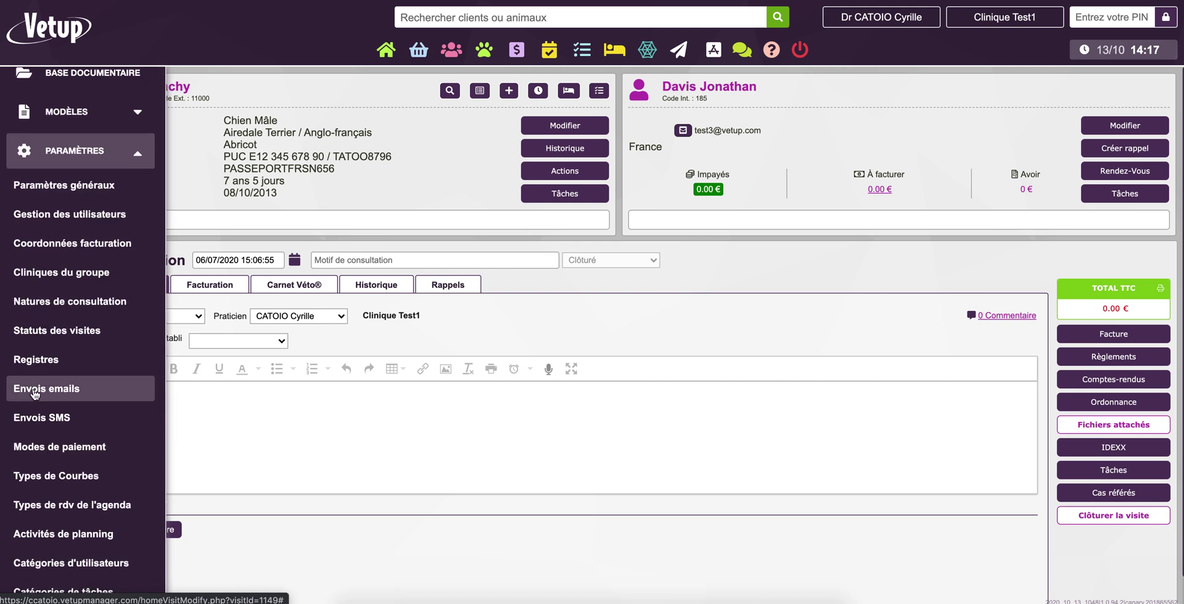
{"action": "left_click", "coordinate": [34, 390]}
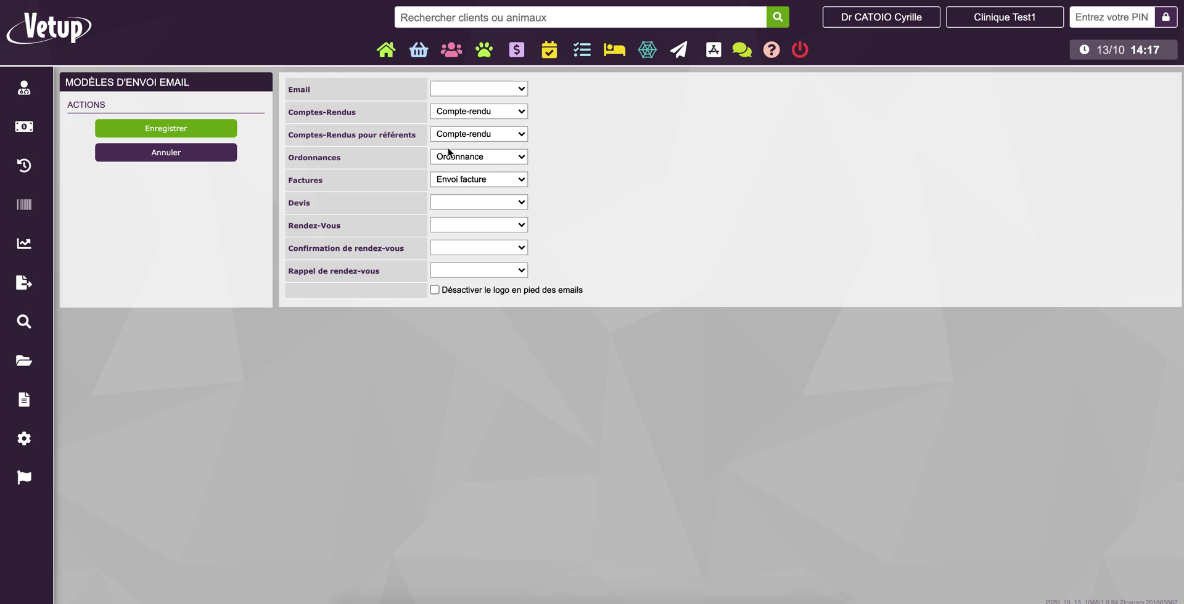
- Open the "Modèles emails" page where the email templates are managed
{"action": "left_click", "coordinate": [24, 438]}
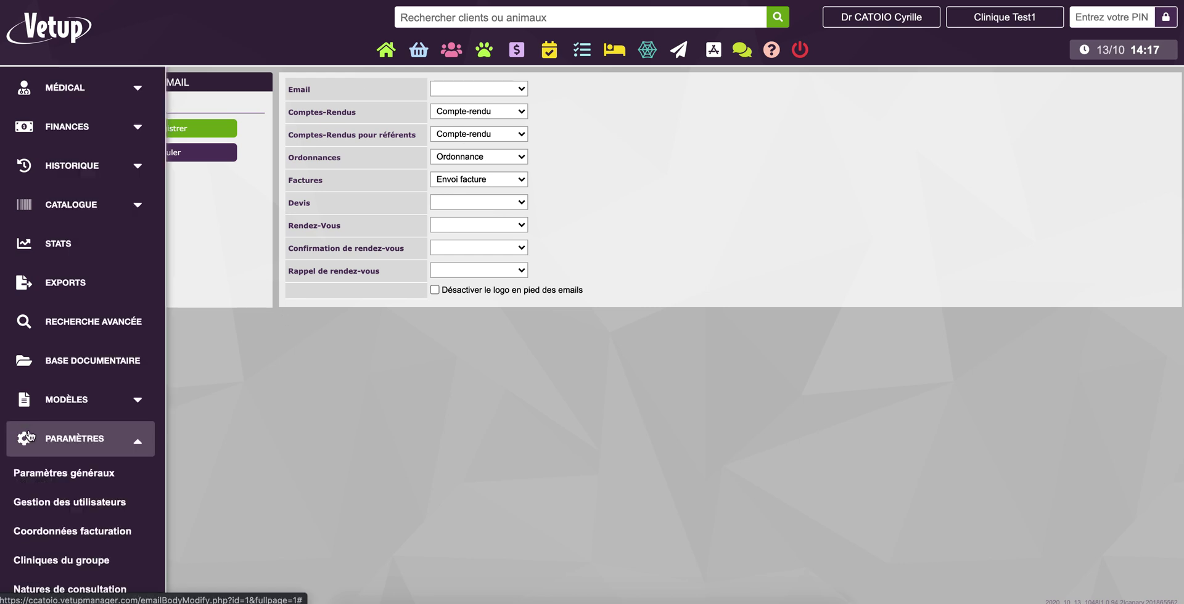
{"action": "scroll", "coordinate": [29, 436], "scroll_direction": "down", "scroll_amount": 4}
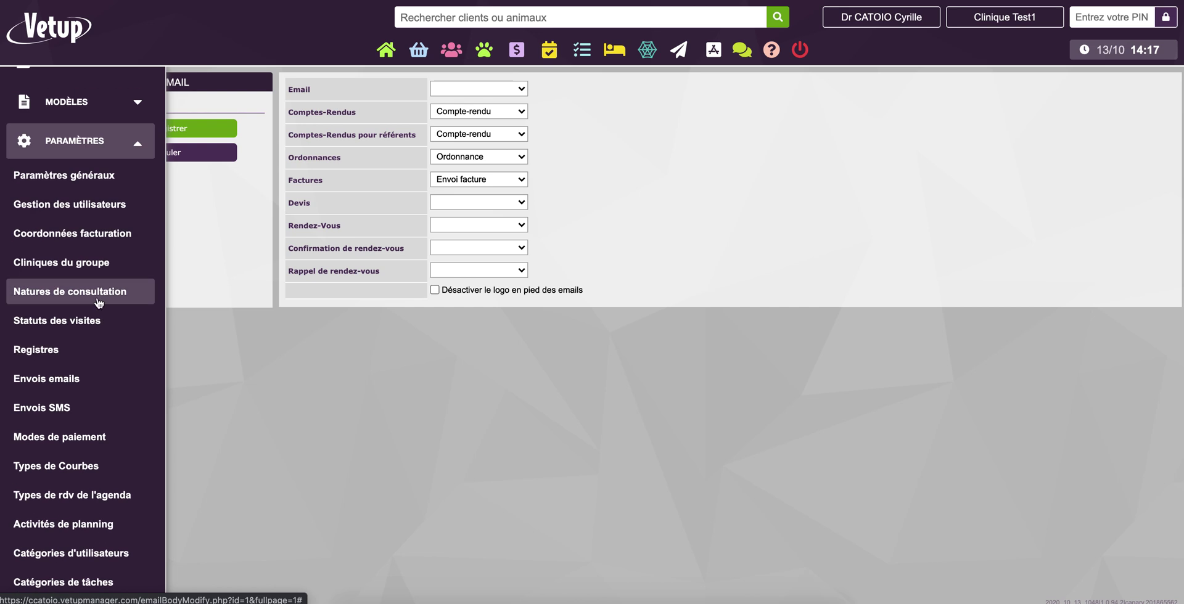
{"action": "left_click", "coordinate": [80, 104]}
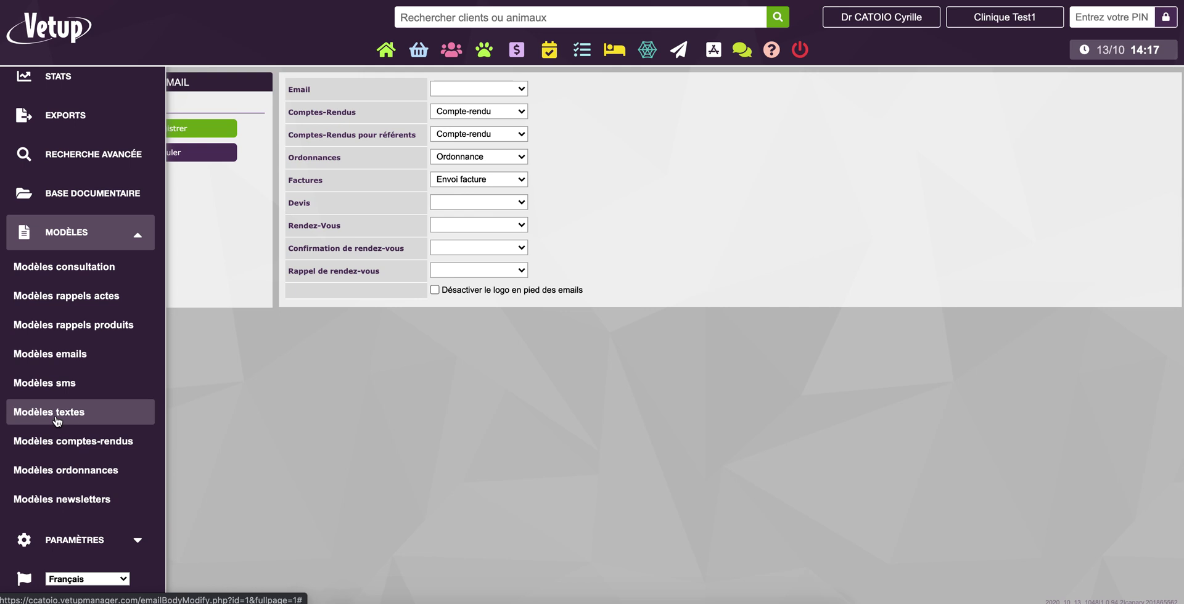
{"action": "left_click", "coordinate": [52, 354]}
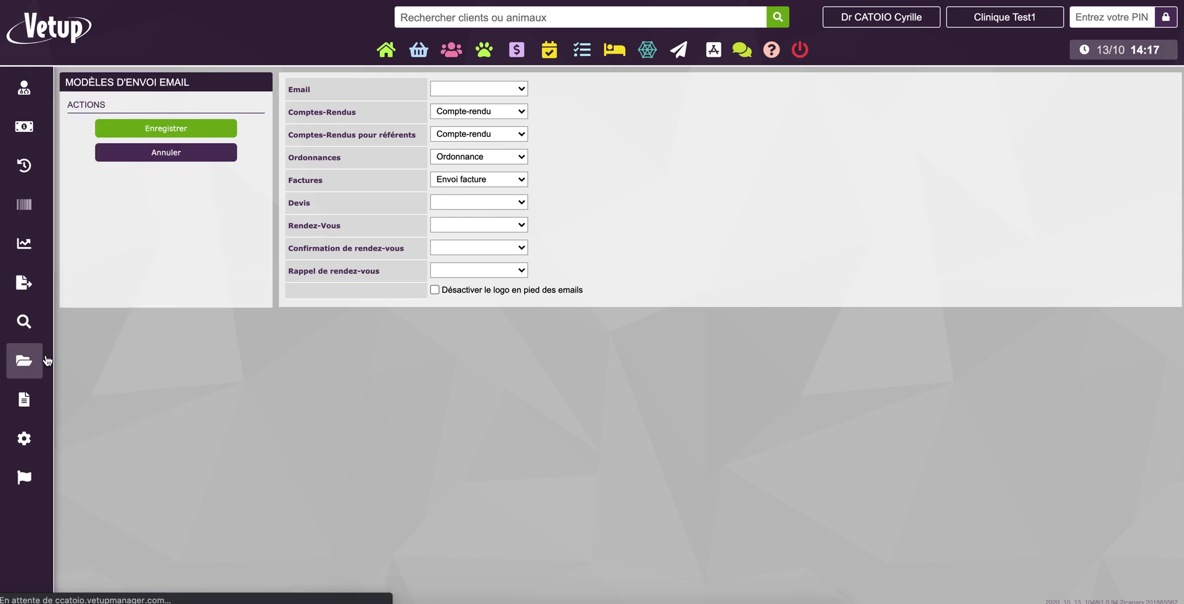